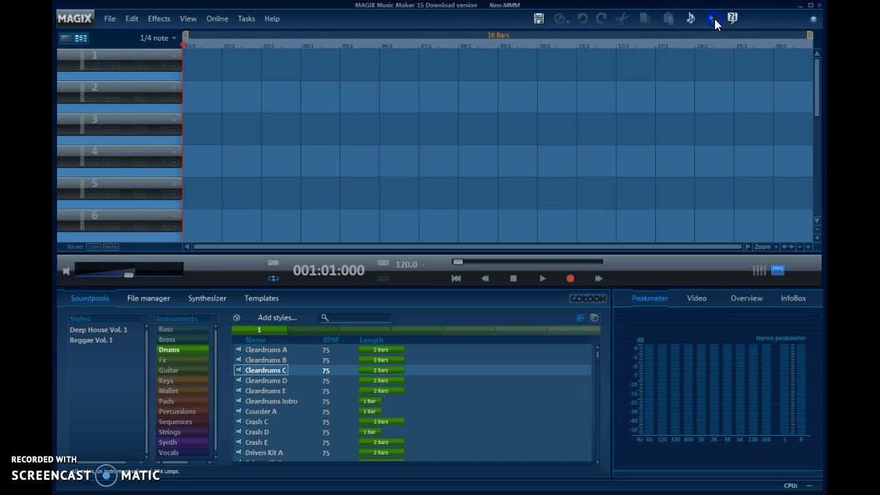
Step: View the list of available mouse modes, and briefly enlarge the tracks vertically before restoring their original height
{"action": "left_click", "coordinate": [714, 19]}
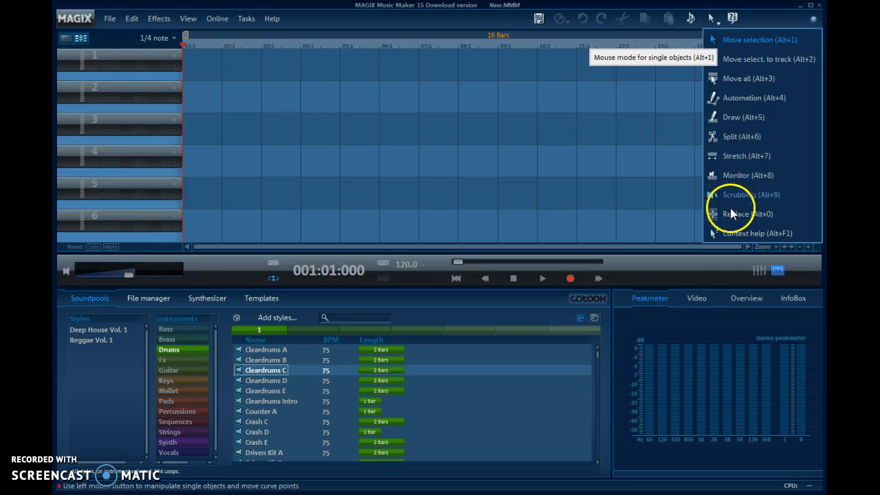
{"action": "left_click", "coordinate": [658, 183]}
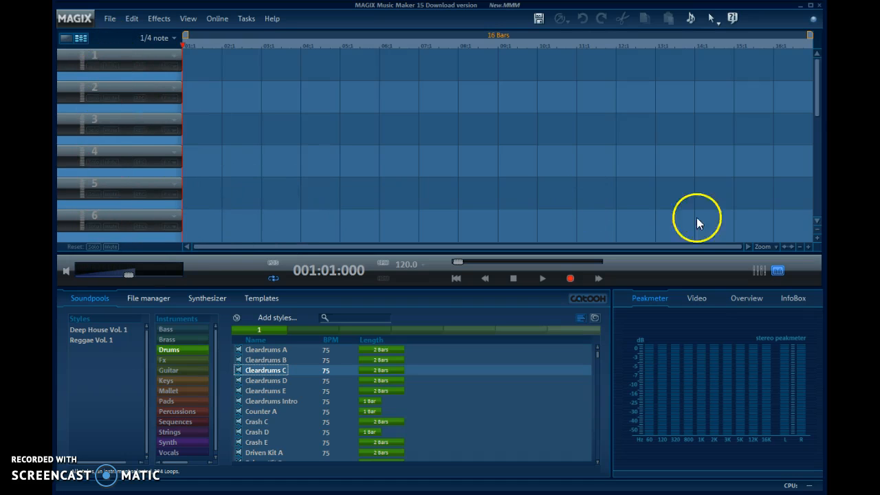
{"action": "left_click", "coordinate": [818, 237]}
{"action": "left_click", "coordinate": [818, 237]}
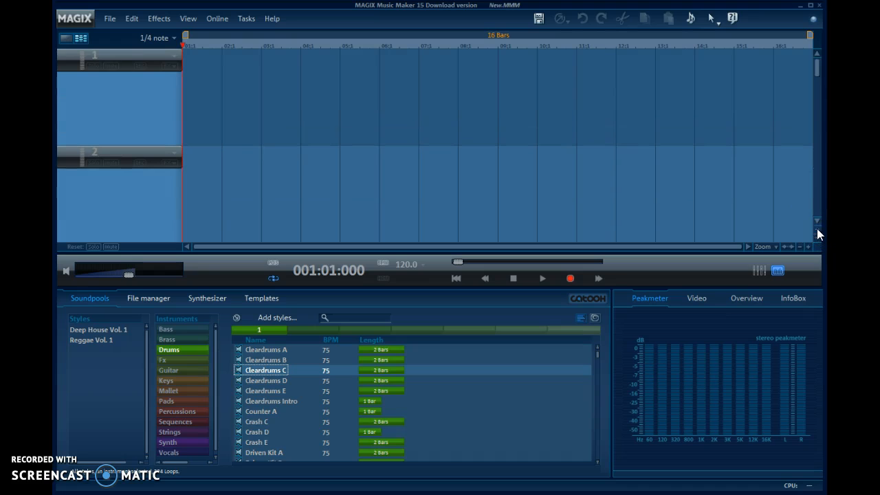
{"action": "left_click", "coordinate": [816, 228]}
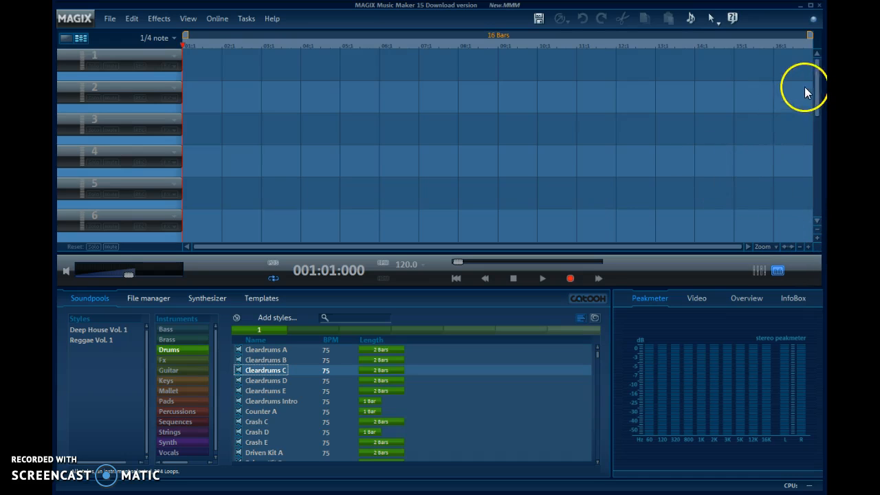
{"action": "mouse_move", "coordinate": [817, 82]}
{"action": "left_mouse_down"}
{"action": "mouse_move", "coordinate": [817, 239]}
{"action": "mouse_move", "coordinate": [815, 73]}
{"action": "left_mouse_up"}
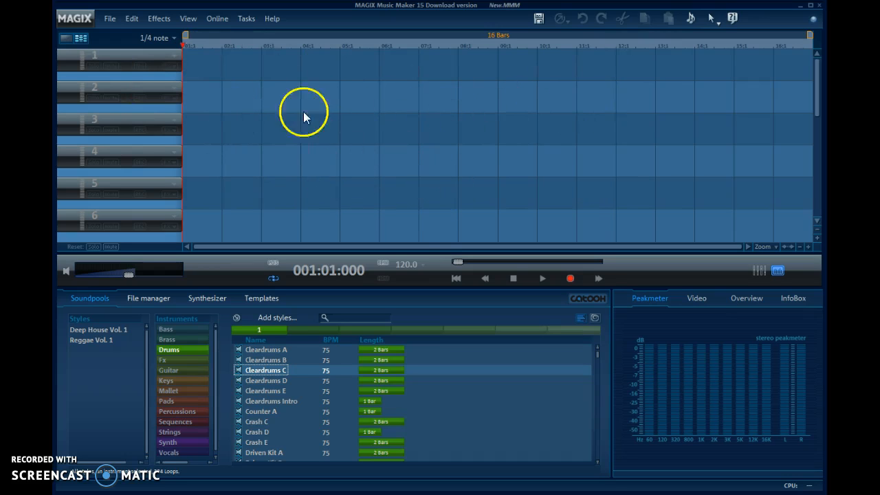
Step: Try playing the empty arrangement from the start and from about bar 5, and set the playback position to 006:02:067
{"action": "left_click", "coordinate": [542, 278]}
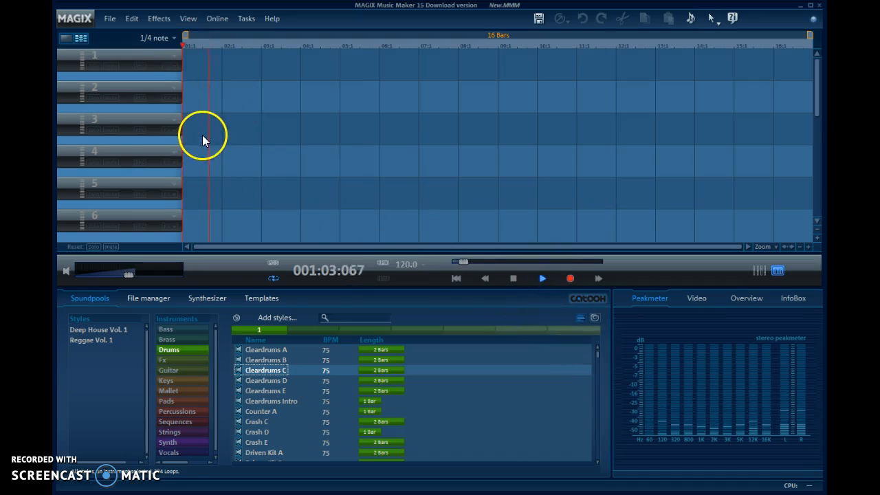
{"action": "left_click", "coordinate": [513, 278]}
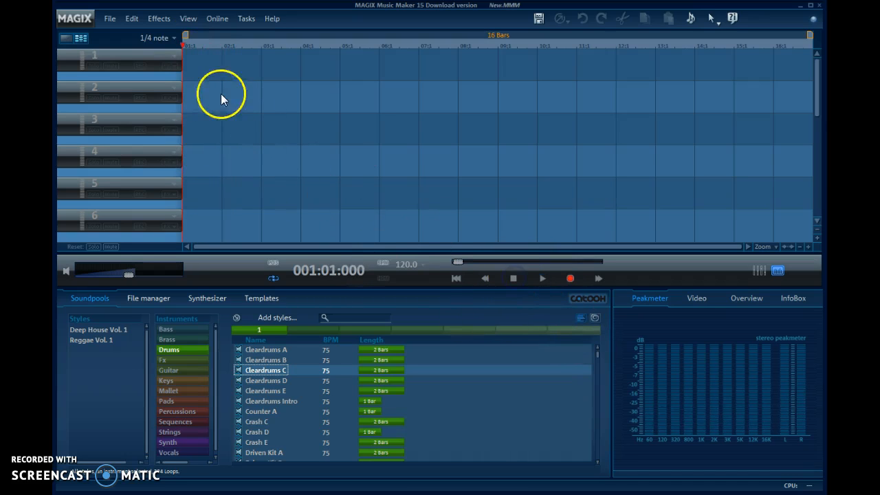
{"action": "left_click_drag", "start_coordinate": [186, 43], "coordinate": [498, 47]}
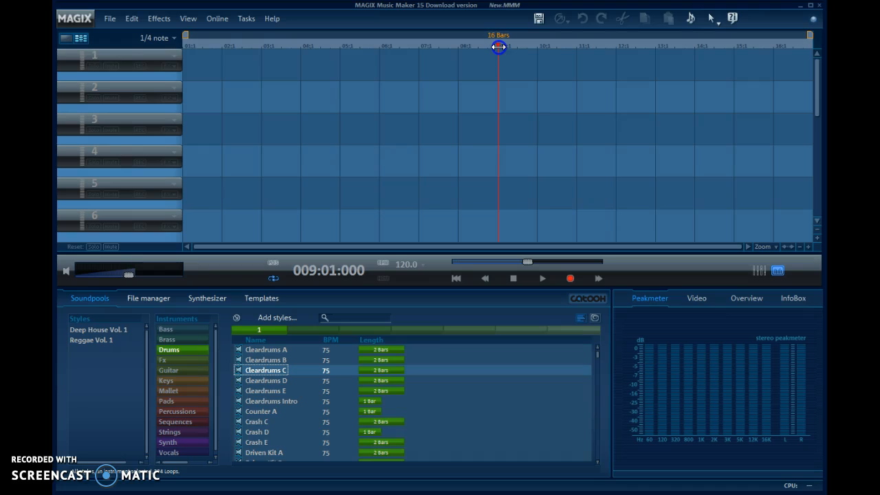
{"action": "left_click_drag", "start_coordinate": [199, 58], "coordinate": [496, 69]}
{"action": "left_click_drag", "start_coordinate": [498, 44], "coordinate": [349, 39]}
{"action": "left_click", "coordinate": [542, 278]}
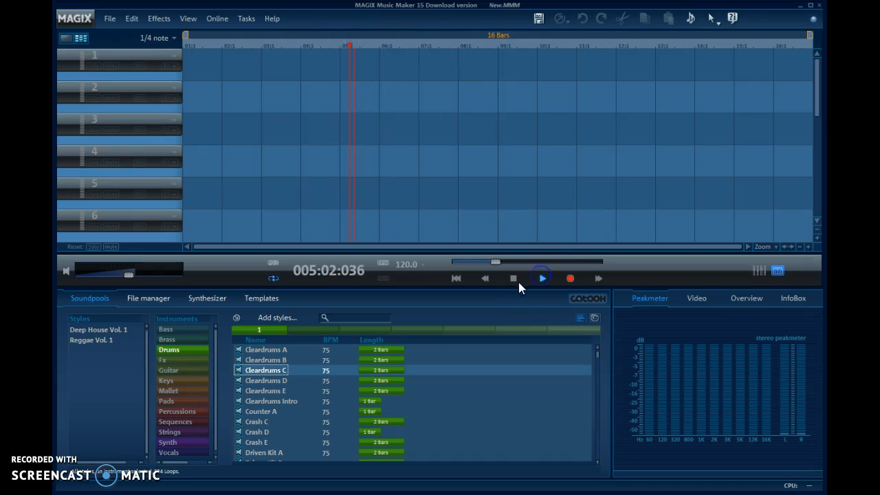
{"action": "left_click", "coordinate": [513, 278]}
{"action": "mouse_move", "coordinate": [496, 259]}
{"action": "left_mouse_down"}
{"action": "mouse_move", "coordinate": [551, 259]}
{"action": "mouse_move", "coordinate": [491, 261]}
{"action": "mouse_move", "coordinate": [505, 260]}
{"action": "left_mouse_up"}
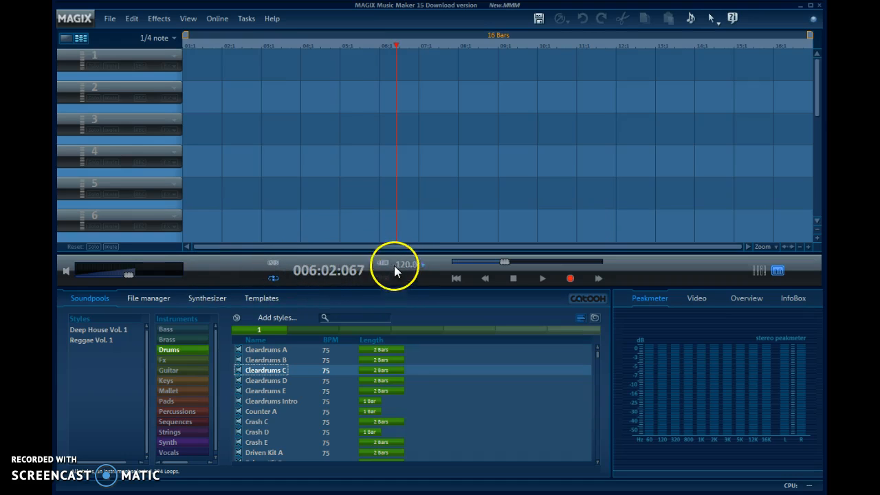
Step: View the tempo setting without changing it and lower the master volume slightly
{"action": "left_click", "coordinate": [418, 266]}
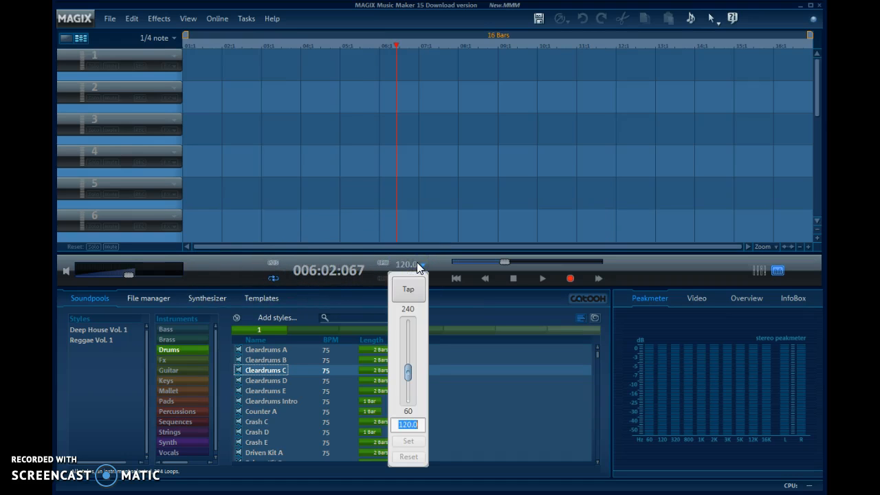
{"action": "left_click", "coordinate": [201, 264]}
{"action": "left_click_drag", "start_coordinate": [127, 274], "coordinate": [125, 274]}
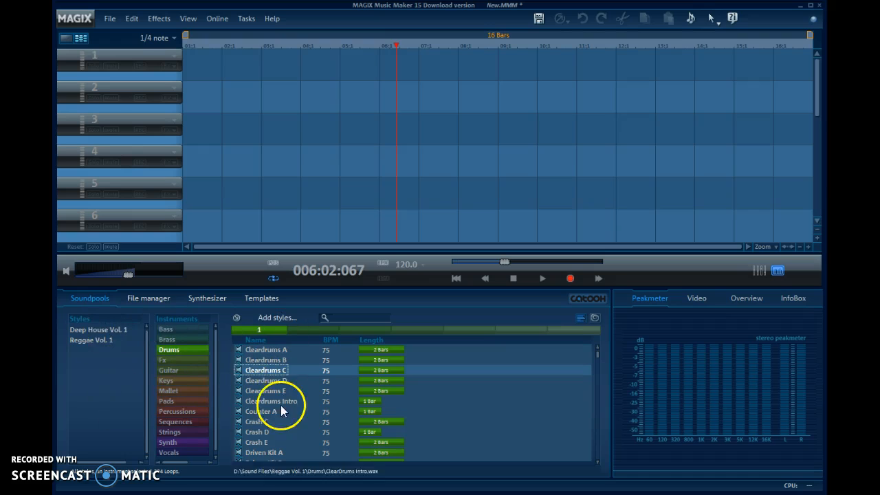
Step: Show the Deep House Vol. 1 style and browse through its instrument categories, ending with Bass
{"action": "left_click", "coordinate": [88, 329]}
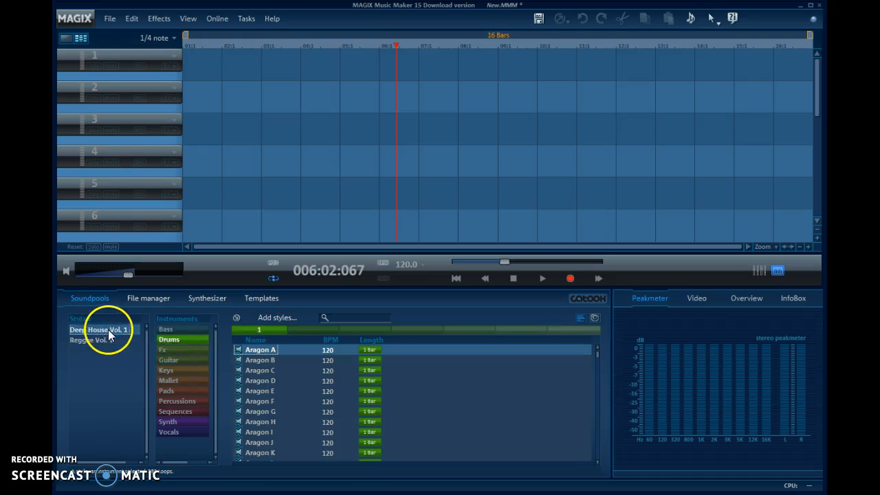
{"action": "left_click", "coordinate": [167, 391]}
{"action": "left_click", "coordinate": [172, 411]}
{"action": "left_click", "coordinate": [172, 421]}
{"action": "left_click", "coordinate": [168, 390]}
{"action": "left_click", "coordinate": [170, 348]}
{"action": "left_click", "coordinate": [167, 330]}
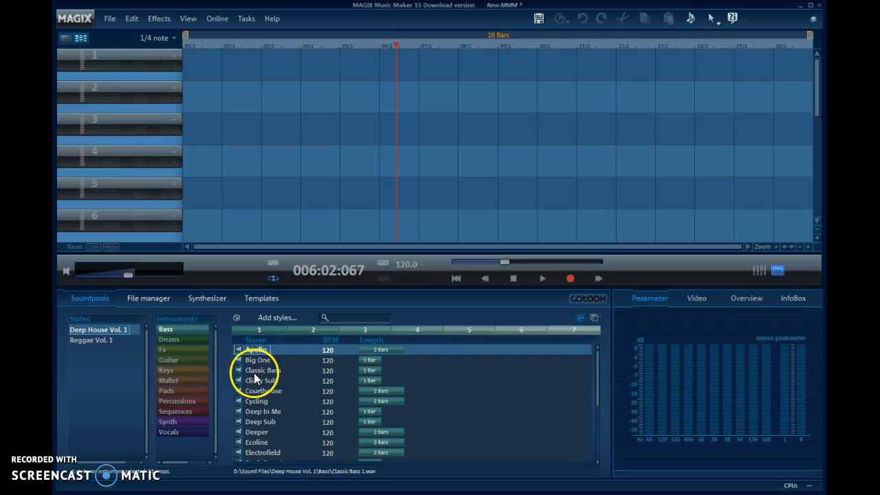
Step: Preview several Deep House bass loops, including Clicky Sub and Cycling
{"action": "left_click", "coordinate": [253, 380]}
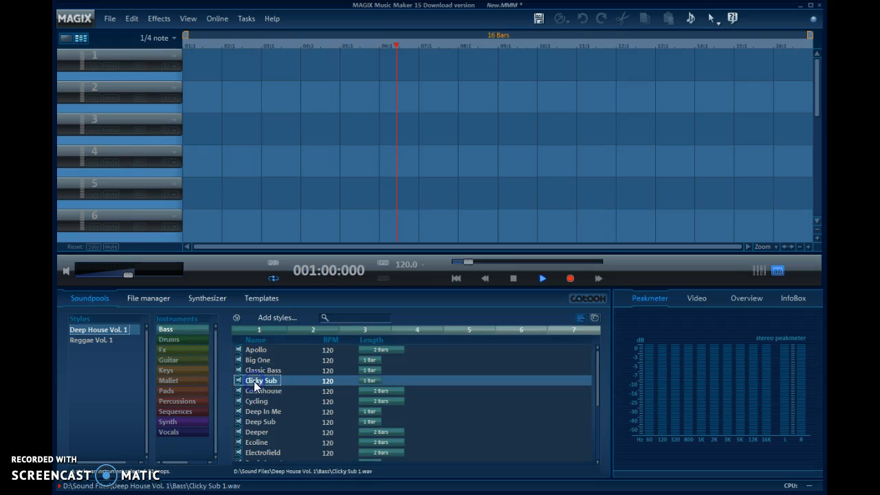
{"action": "left_click", "coordinate": [255, 402]}
{"action": "left_click", "coordinate": [259, 429]}
Step: Preview the Malletophon, Marimba Arp and Cycle Mallets loops in the Mallet category and stop the playback
{"action": "left_click", "coordinate": [176, 378]}
{"action": "left_click", "coordinate": [262, 361]}
{"action": "left_click", "coordinate": [261, 370]}
{"action": "left_click", "coordinate": [259, 350]}
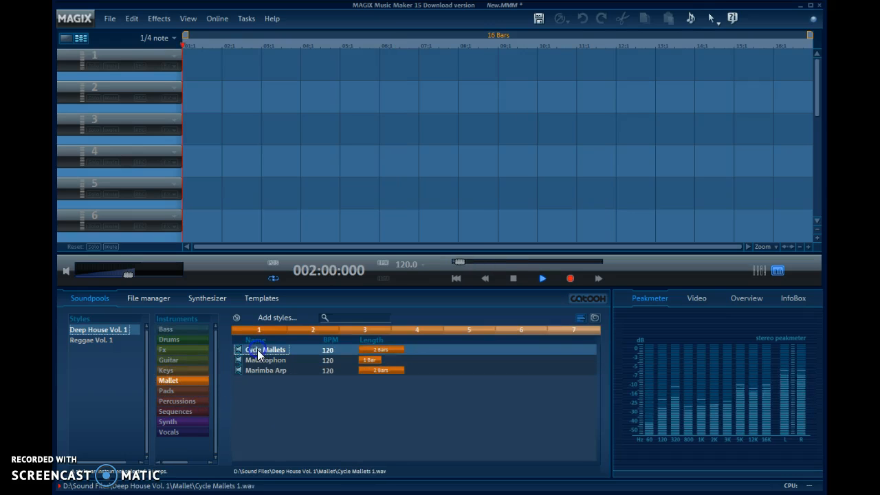
{"action": "left_click", "coordinate": [507, 282]}
{"action": "left_click", "coordinate": [514, 281]}
Step: Listen to the Cycle Mallets loop at each pitch level from 1 to 7 and stop the preview
{"action": "left_click", "coordinate": [256, 334]}
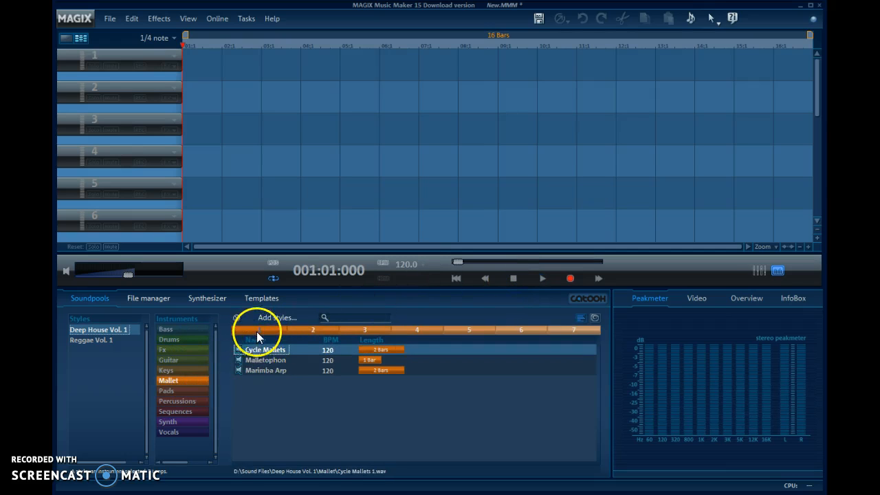
{"action": "left_click", "coordinate": [255, 329]}
{"action": "left_click", "coordinate": [313, 330]}
{"action": "left_click", "coordinate": [363, 329]}
{"action": "left_click", "coordinate": [414, 330]}
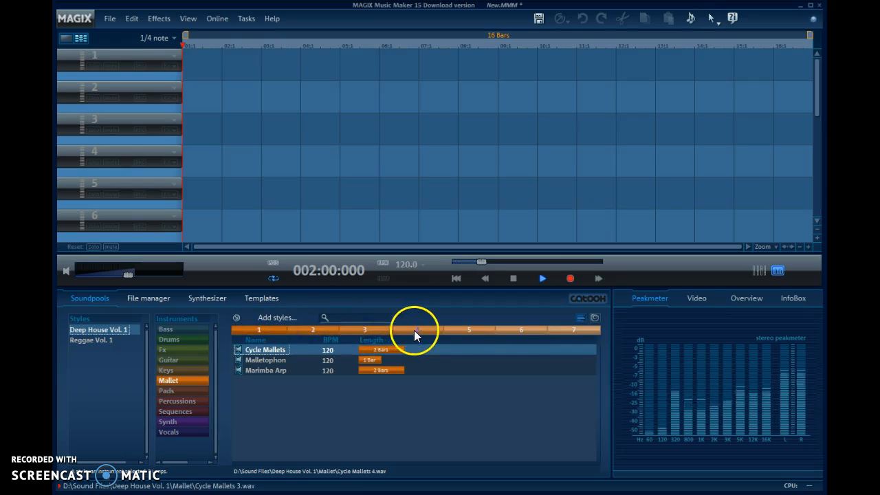
{"action": "left_click", "coordinate": [468, 331]}
{"action": "left_click", "coordinate": [529, 325]}
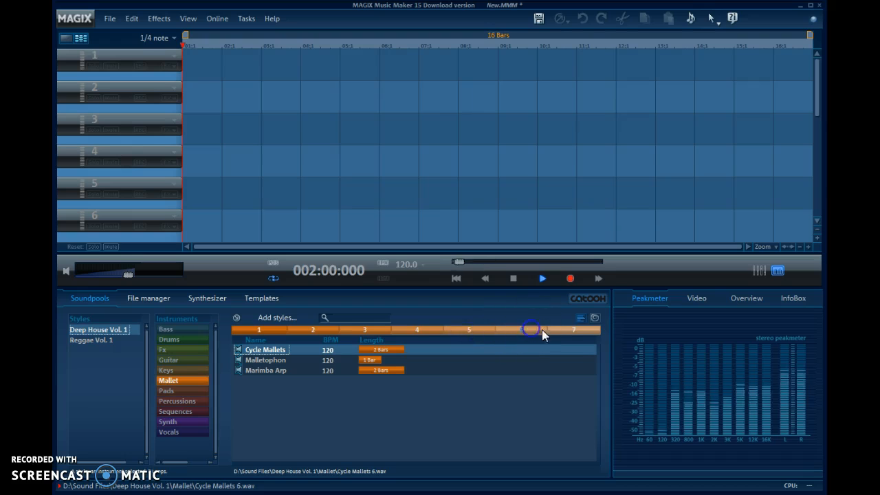
{"action": "left_click", "coordinate": [513, 278]}
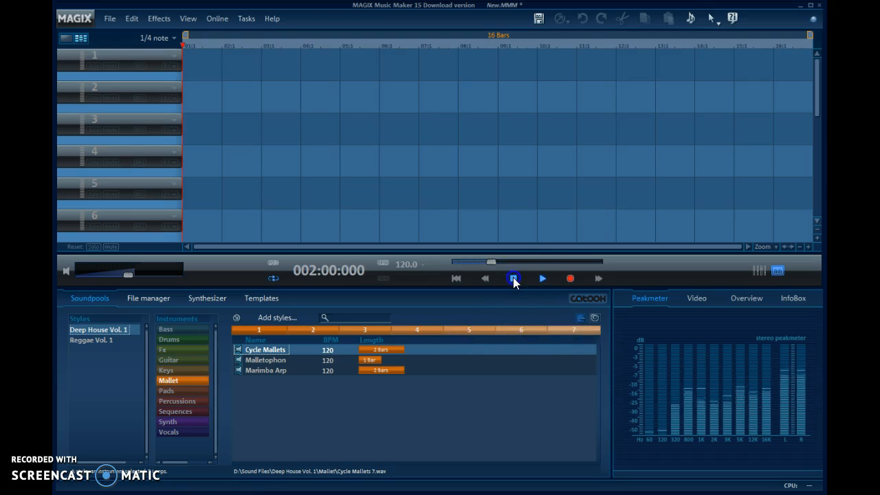
Step: Show the Drums loops, preview the Aragon A loop at pitch level 1 and stop the playback
{"action": "left_click", "coordinate": [241, 316]}
{"action": "left_click", "coordinate": [185, 340]}
{"action": "left_click", "coordinate": [250, 359]}
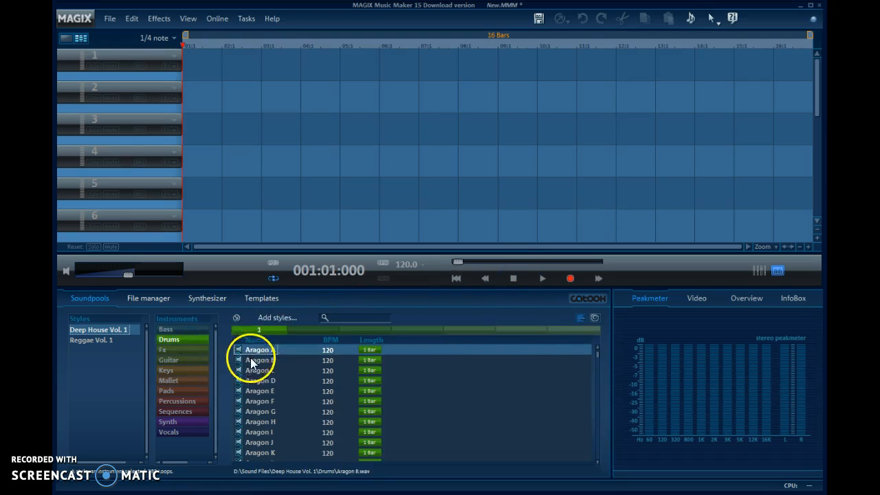
{"action": "left_click", "coordinate": [263, 329]}
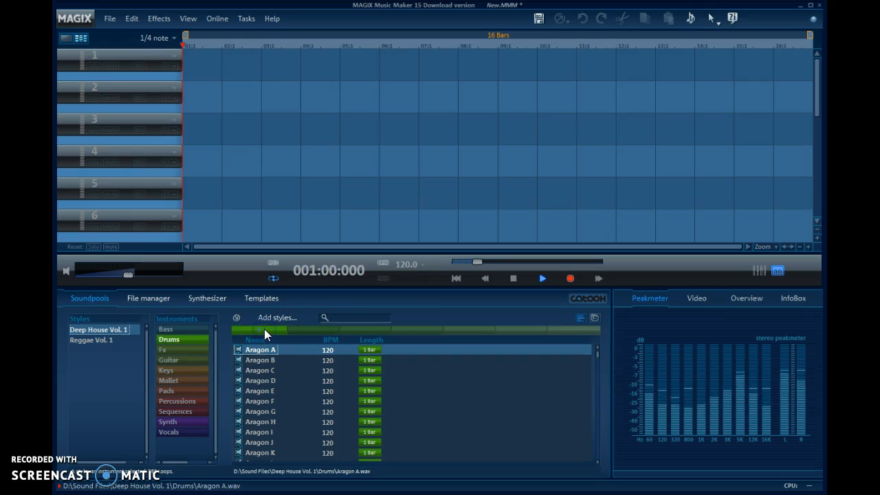
{"action": "left_click", "coordinate": [512, 278]}
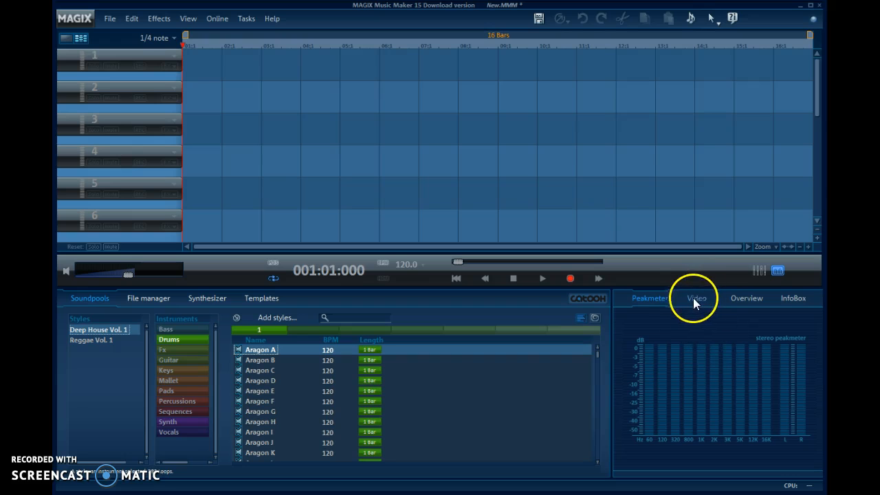
Step: Play the empty arrangement, preview the Aragon C drum loop within it while observing the Peakmeter, and stop
{"action": "left_click", "coordinate": [542, 278]}
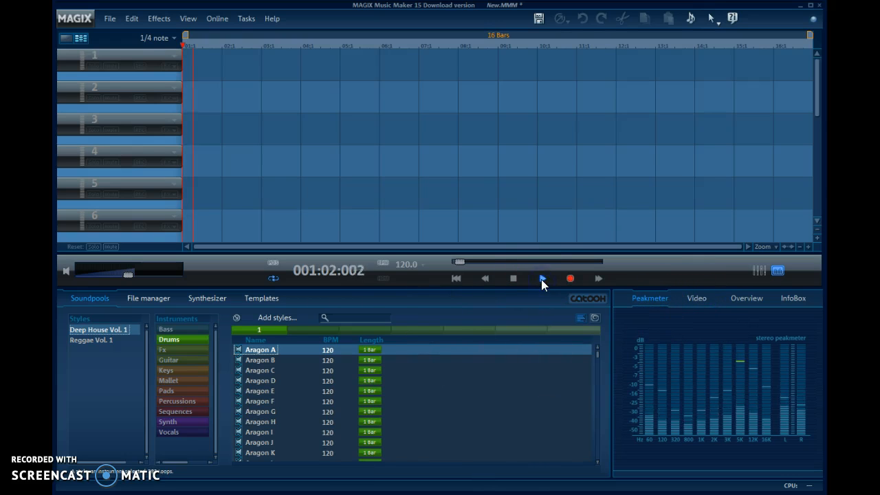
{"action": "left_click", "coordinate": [266, 371]}
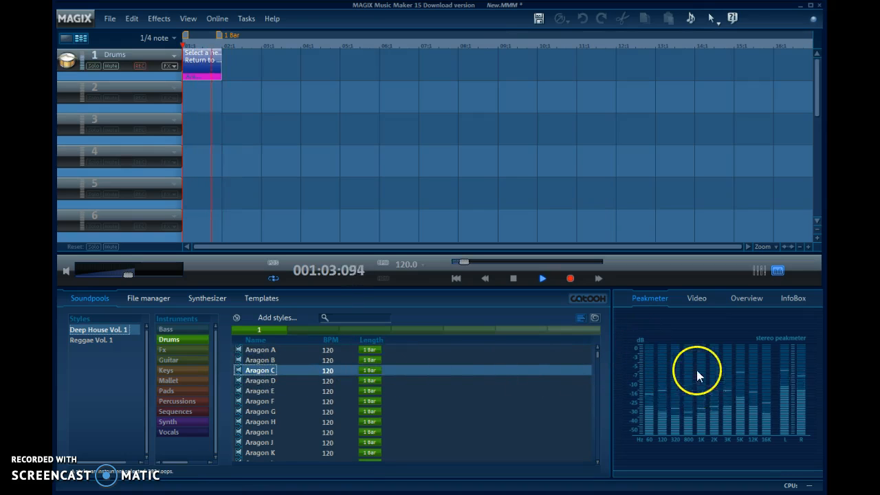
{"action": "left_click", "coordinate": [513, 277]}
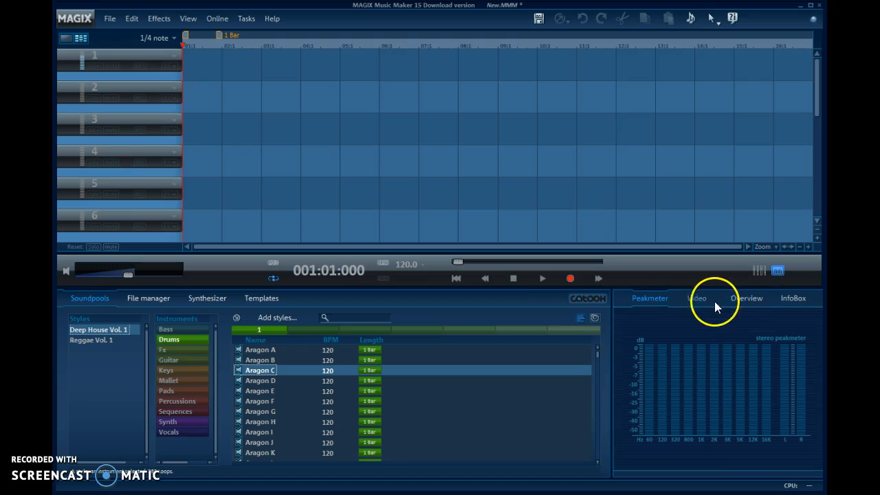
Step: Place the Aragon B drum loop on track 1 from bar 1 to about mid-bar 8, and view the Video, Overview and InfoBox displays
{"action": "left_click", "coordinate": [690, 301]}
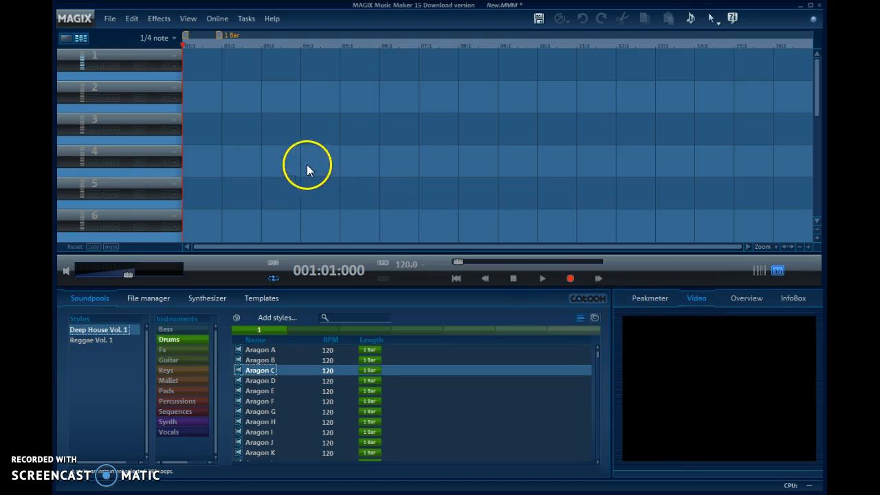
{"action": "left_click", "coordinate": [742, 302]}
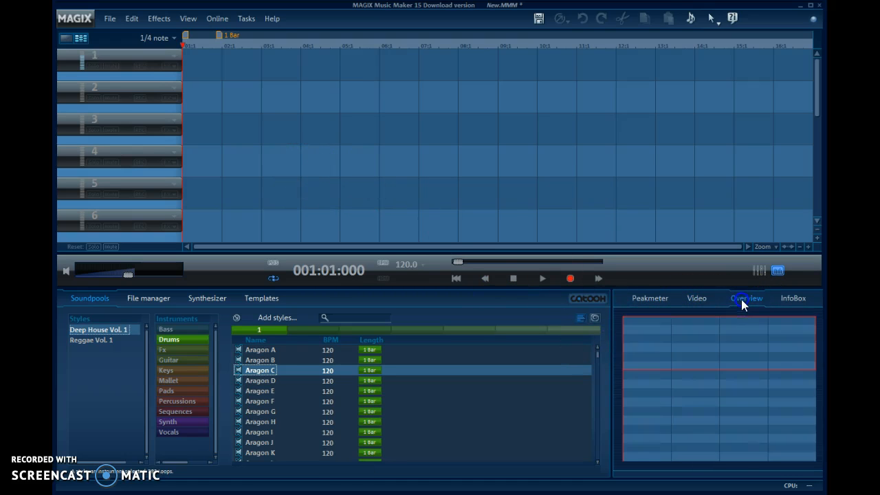
{"action": "left_click_drag", "start_coordinate": [269, 360], "coordinate": [459, 94]}
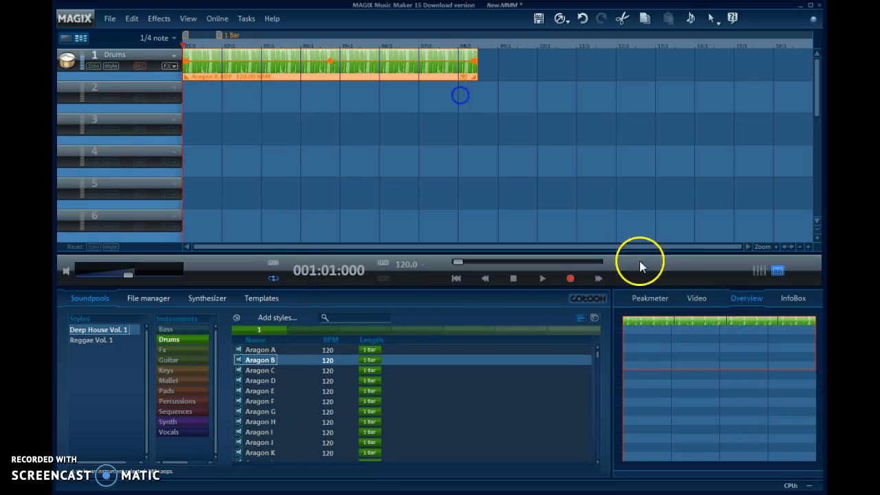
{"action": "left_click", "coordinate": [787, 300]}
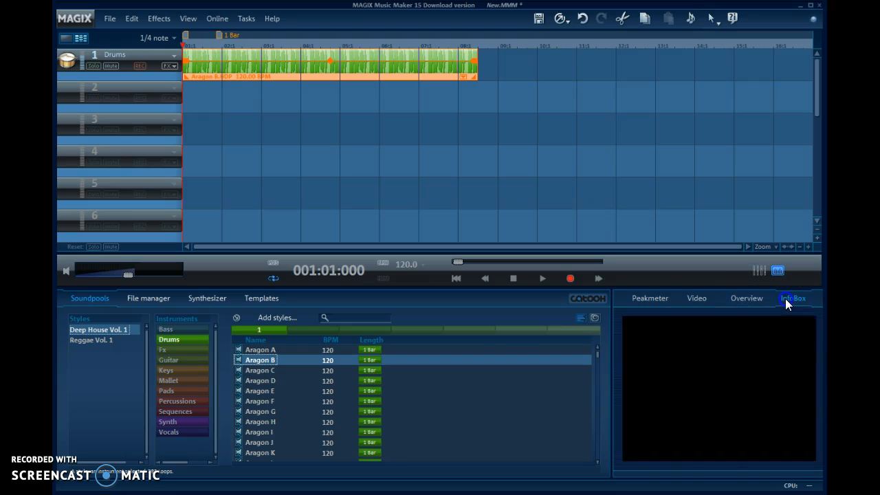
{"action": "left_click", "coordinate": [667, 301]}
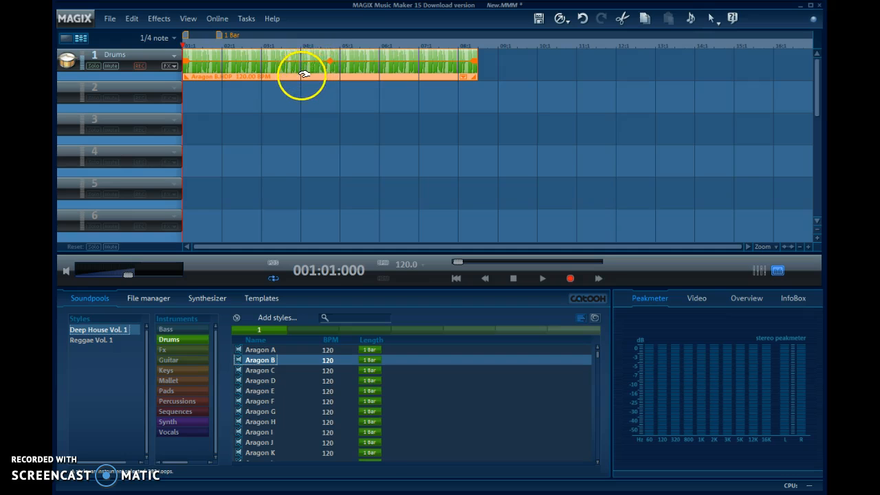
Step: Extend the Aragon B drum loop on track 1 to the end of bar 16
{"action": "mouse_move", "coordinate": [297, 69]}
{"action": "left_mouse_down"}
{"action": "mouse_move", "coordinate": [318, 126]}
{"action": "mouse_move", "coordinate": [285, 73]}
{"action": "left_mouse_up"}
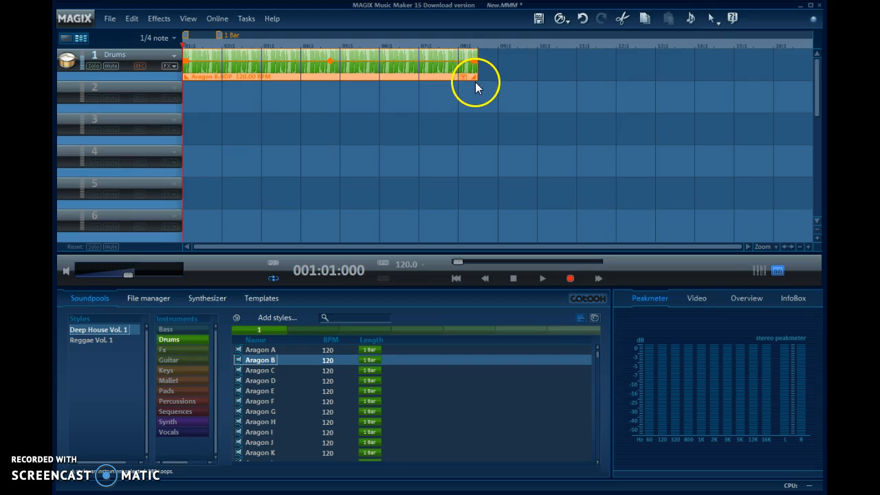
{"action": "left_click_drag", "start_coordinate": [476, 77], "coordinate": [635, 83]}
{"action": "left_click_drag", "start_coordinate": [655, 84], "coordinate": [803, 80]}
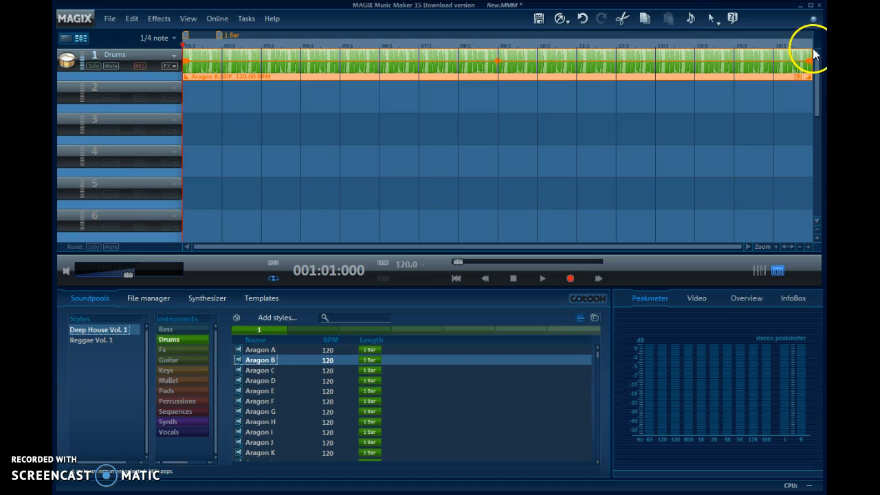
Step: Trim both ends of the Aragon B drum loop on track 1 so it spans the start of bar 5 to the end of bar 8
{"action": "left_click_drag", "start_coordinate": [804, 75], "coordinate": [496, 79]}
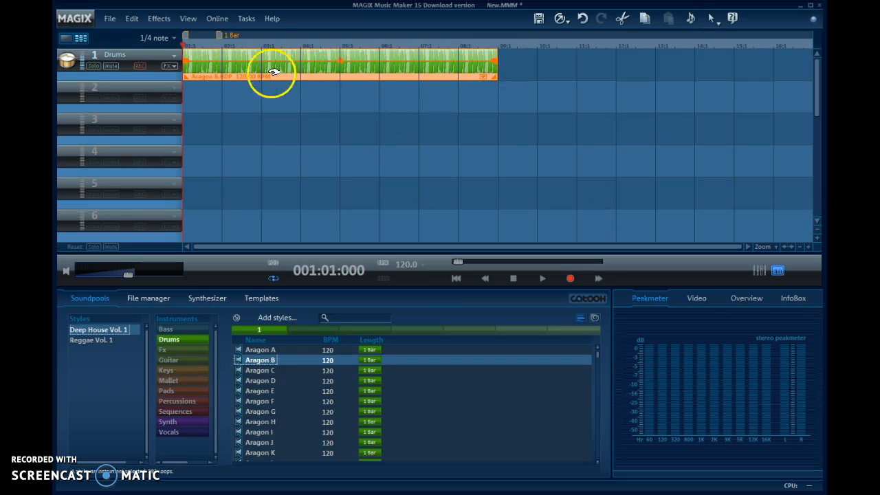
{"action": "left_click_drag", "start_coordinate": [185, 77], "coordinate": [340, 78]}
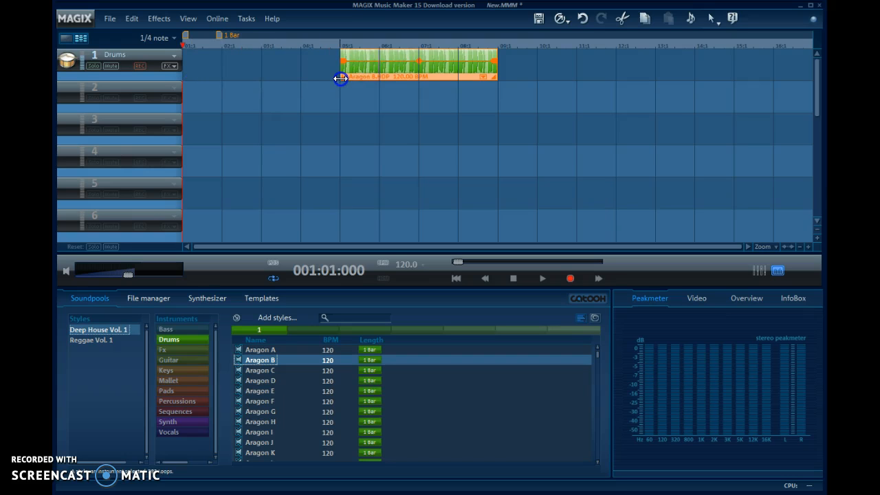
Step: Extend the start of the Aragon B drum loop on track 1 back to the beginning of bar 1
{"action": "left_click", "coordinate": [442, 80]}
{"action": "left_click_drag", "start_coordinate": [340, 77], "coordinate": [187, 78]}
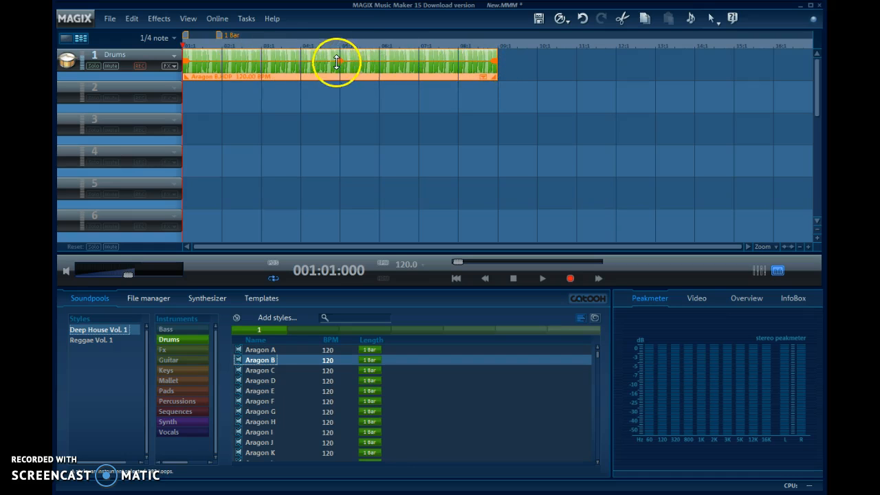
Step: Lower the Aragon B loop's volume, play it to compare, raise the volume back to full, and stop playback
{"action": "left_click_drag", "start_coordinate": [337, 62], "coordinate": [340, 70]}
{"action": "left_click", "coordinate": [542, 279]}
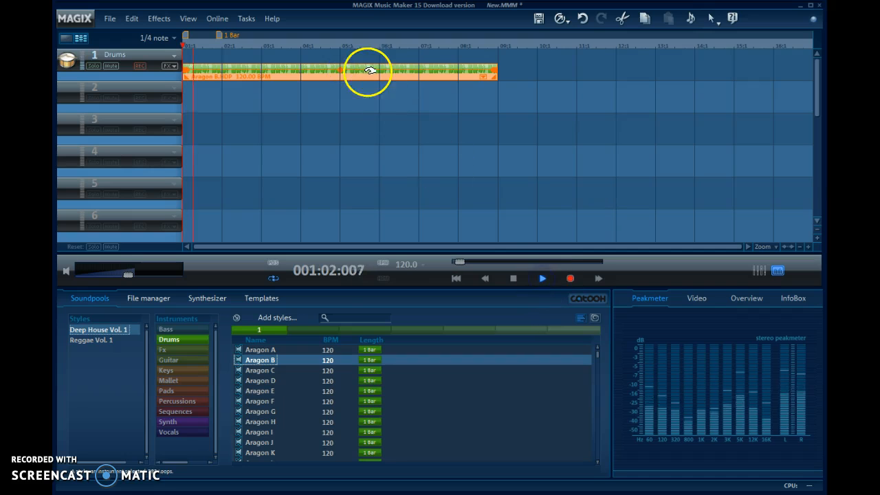
{"action": "mouse_move", "coordinate": [338, 69]}
{"action": "left_mouse_down"}
{"action": "mouse_move", "coordinate": [339, 52]}
{"action": "mouse_move", "coordinate": [338, 61]}
{"action": "left_mouse_up"}
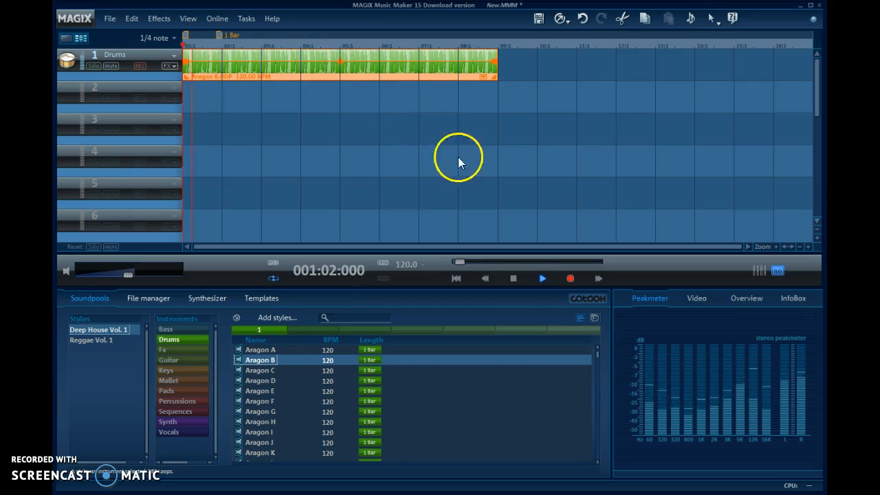
{"action": "left_click", "coordinate": [514, 278]}
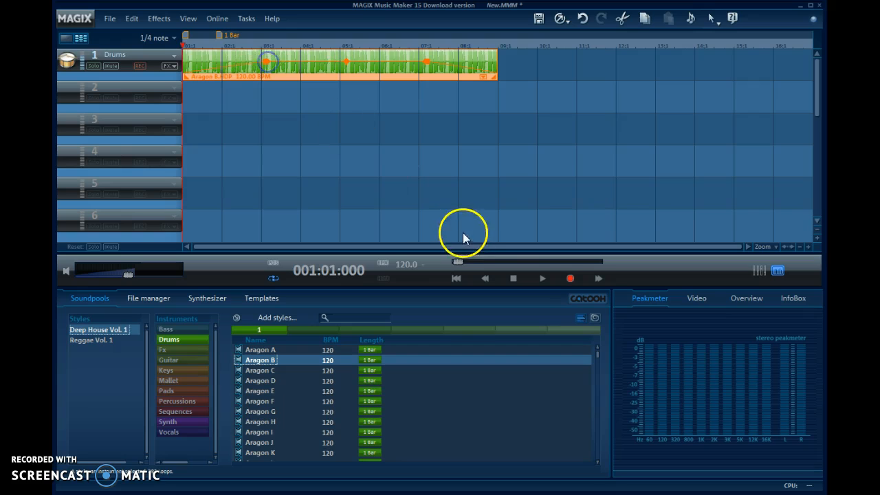
Step: Play the arrangement, extend the playback range to 7:3 bars, move the playback marker to bar 6 beat 4, and stop
{"action": "left_click", "coordinate": [542, 278]}
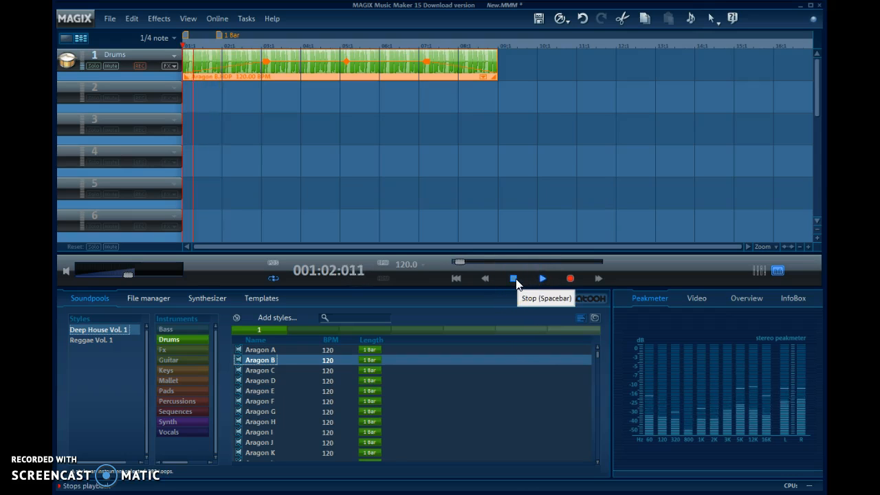
{"action": "right_click", "coordinate": [485, 34]}
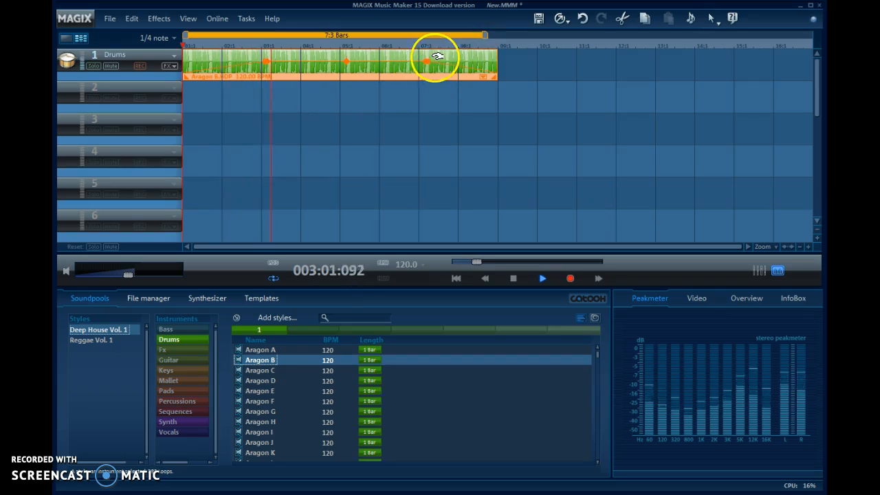
{"action": "left_click", "coordinate": [410, 42]}
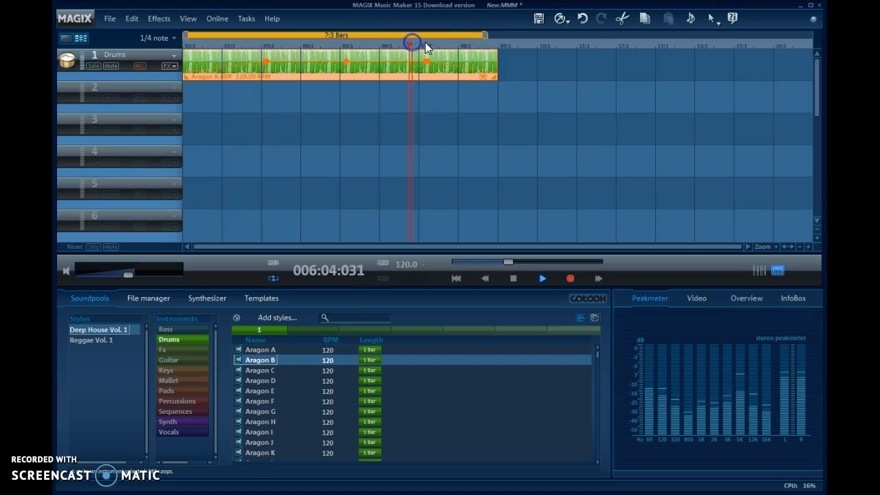
{"action": "left_click", "coordinate": [513, 278]}
{"action": "left_click", "coordinate": [513, 279]}
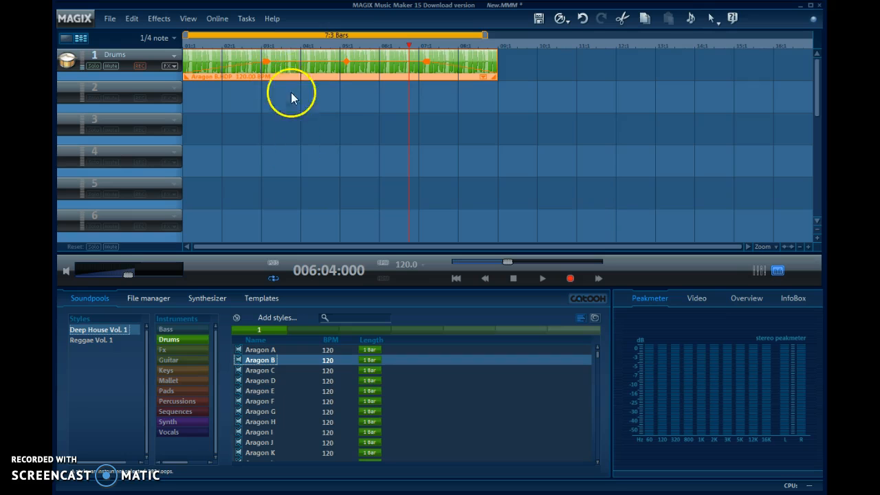
{"action": "left_click_drag", "start_coordinate": [295, 67], "coordinate": [279, 55]}
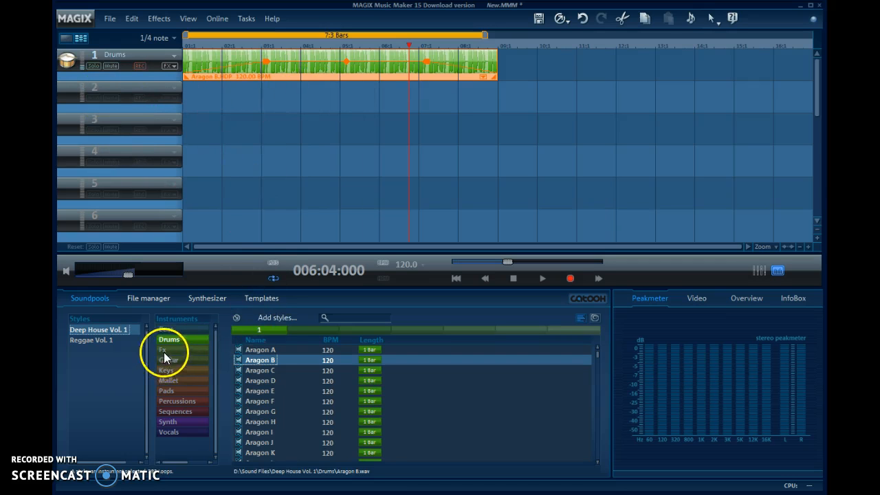
Step: Preview Deep House Vol. 1 bass loops, including Apollo, Big One, Courthouse, Cycling, Deep In Me, Deep Sub and Deeper, and stop
{"action": "left_click", "coordinate": [176, 330]}
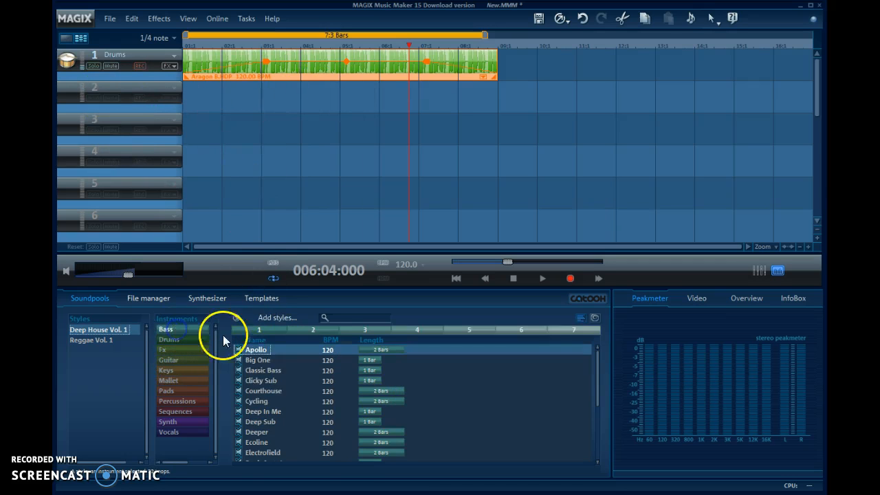
{"action": "left_click", "coordinate": [250, 370]}
{"action": "left_click", "coordinate": [251, 359]}
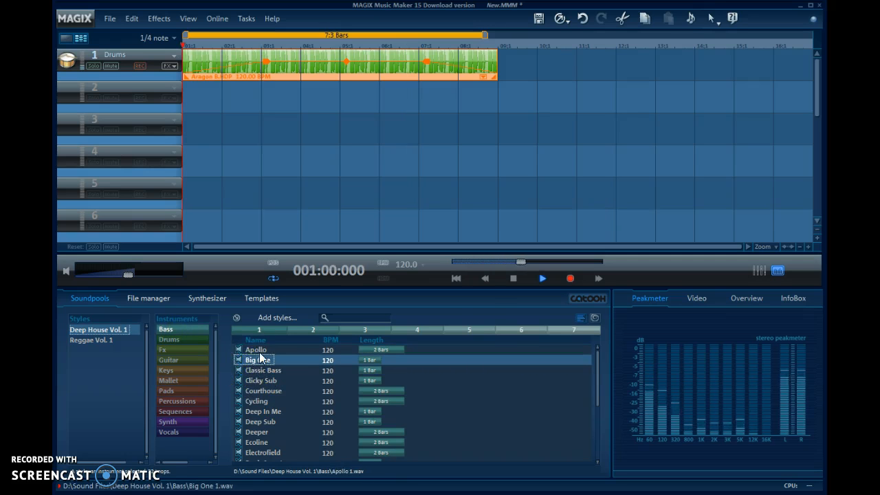
{"action": "left_click", "coordinate": [512, 278]}
{"action": "left_click", "coordinate": [261, 351]}
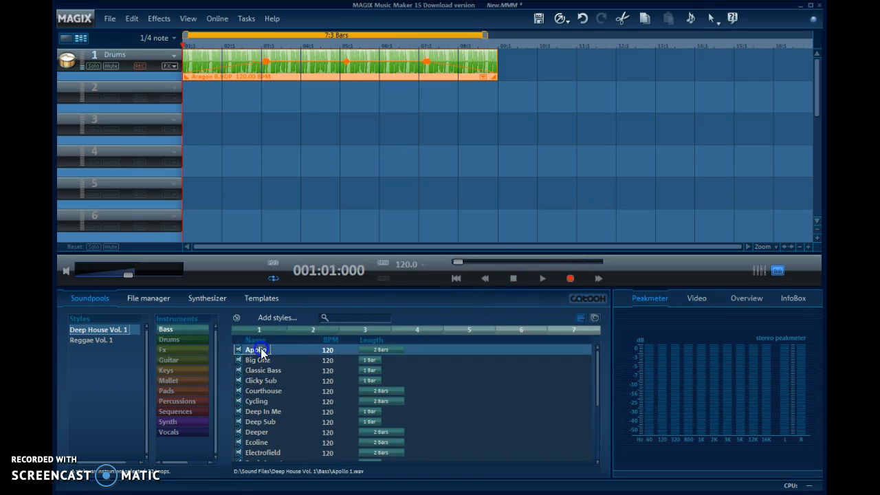
{"action": "left_click", "coordinate": [262, 392]}
{"action": "left_click", "coordinate": [262, 402]}
{"action": "left_click", "coordinate": [260, 412]}
{"action": "left_click", "coordinate": [261, 422]}
{"action": "left_click", "coordinate": [257, 433]}
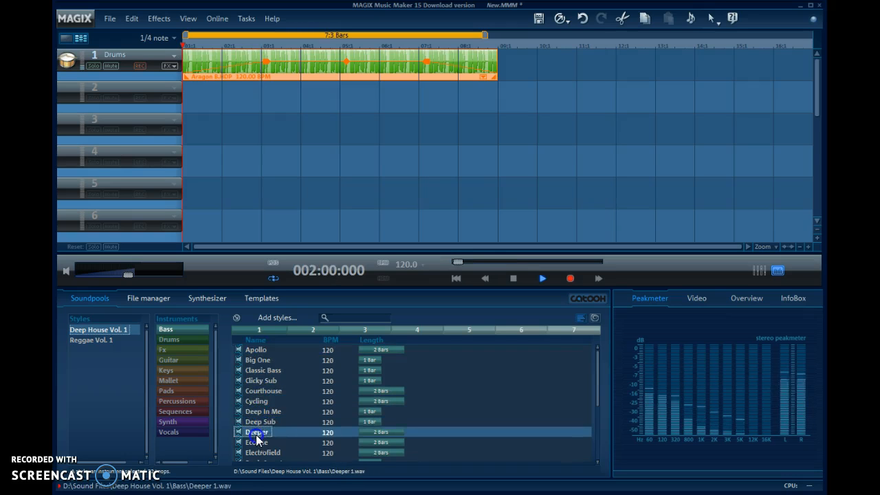
{"action": "left_click", "coordinate": [513, 279]}
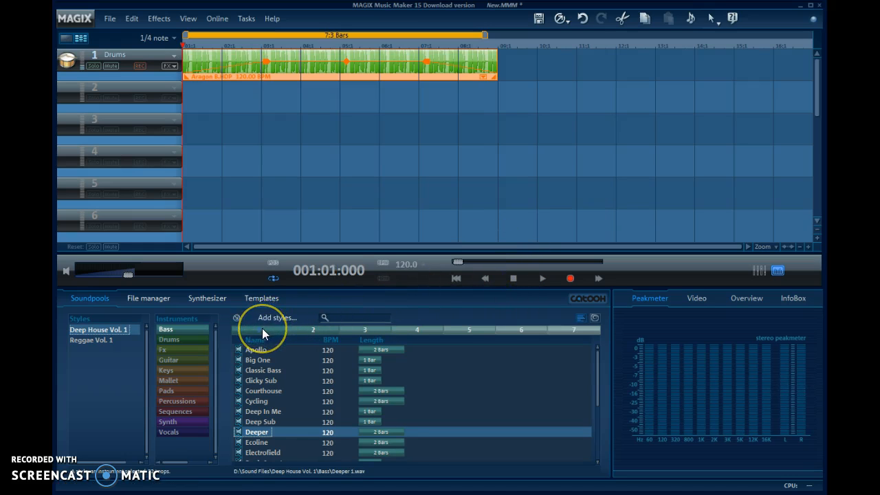
Step: Fill track 2 from bar 1 to bar 8 with the two-bar Deeper bass loop at pitches 1, 4, 5 and 1, and select all four objects
{"action": "left_click_drag", "start_coordinate": [262, 333], "coordinate": [189, 85]}
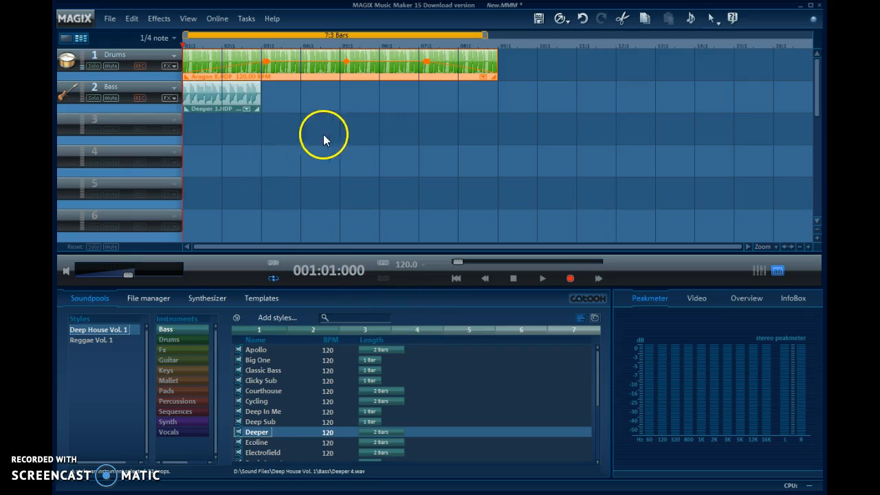
{"action": "left_click_drag", "start_coordinate": [418, 328], "coordinate": [264, 87]}
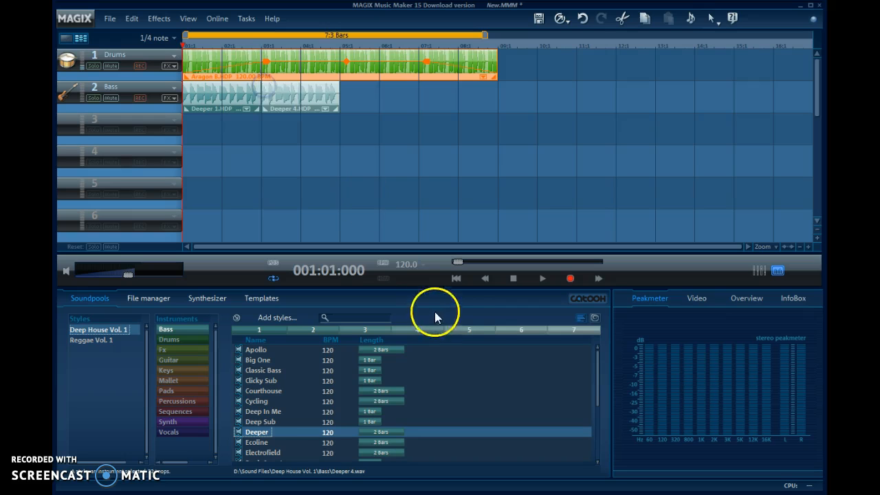
{"action": "left_click_drag", "start_coordinate": [455, 329], "coordinate": [347, 83]}
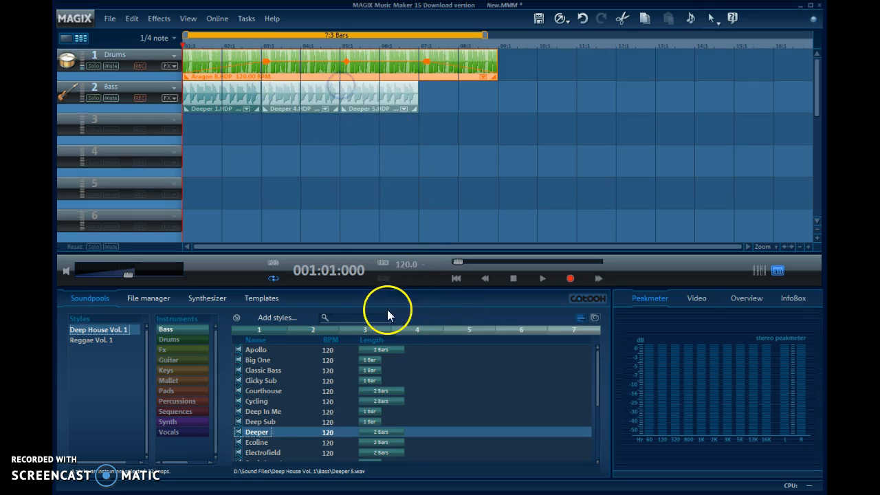
{"action": "left_click_drag", "start_coordinate": [267, 327], "coordinate": [473, 66]}
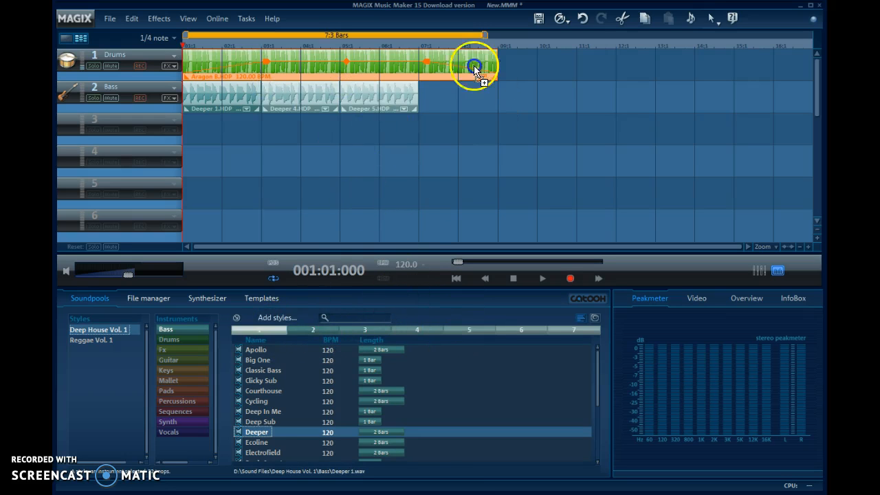
{"action": "left_click_drag", "start_coordinate": [421, 84], "coordinate": [473, 100]}
{"action": "left_click", "coordinate": [215, 117]}
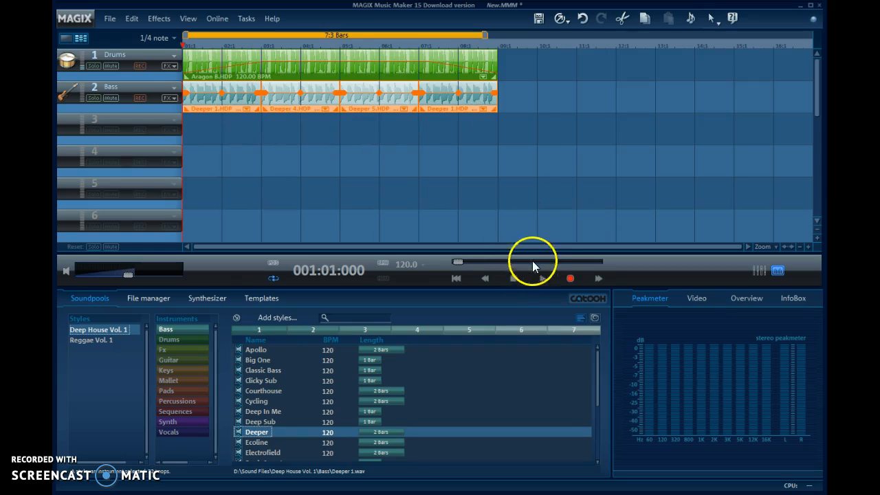
Step: Play the drums and bass together, remove the fade-in and fade-out from the Aragon B drum loop, and stop playback
{"action": "left_click", "coordinate": [541, 278]}
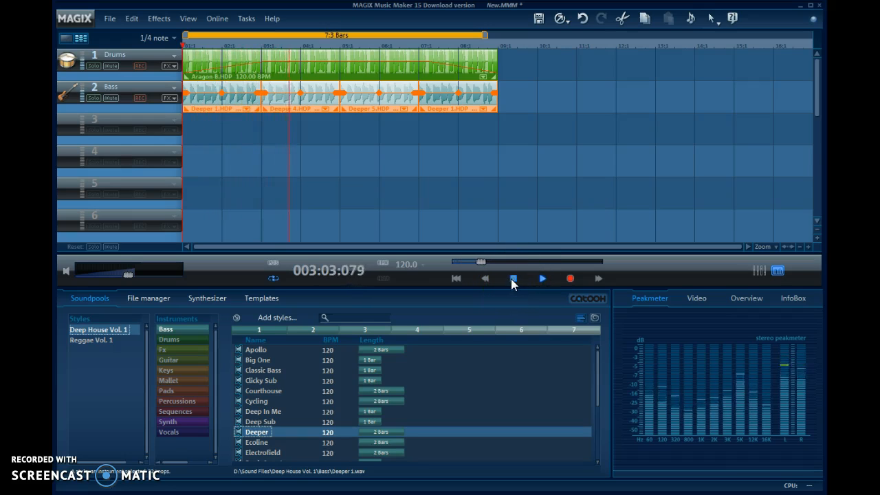
{"action": "left_click", "coordinate": [371, 65]}
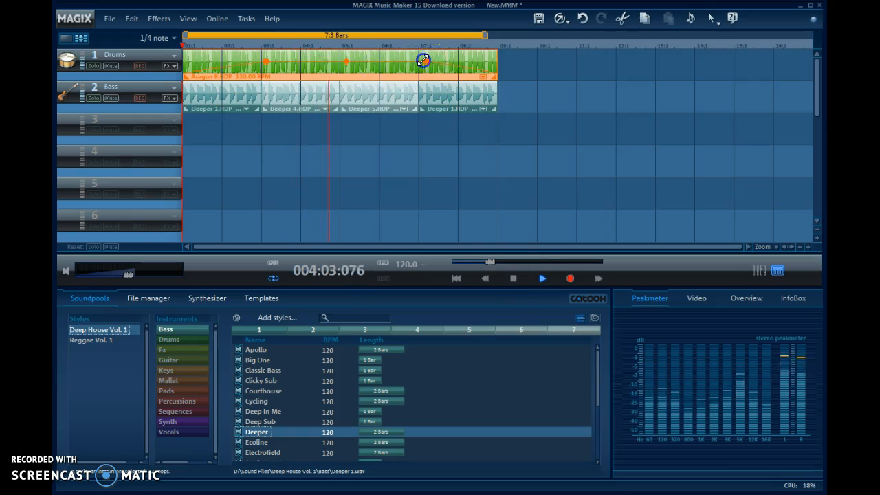
{"action": "left_click_drag", "start_coordinate": [466, 63], "coordinate": [495, 63]}
{"action": "left_click_drag", "start_coordinate": [267, 61], "coordinate": [168, 64]}
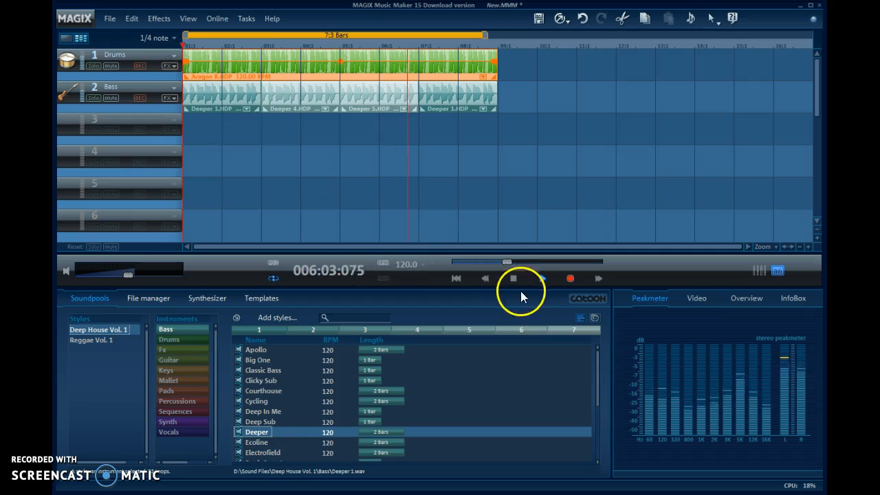
{"action": "left_click", "coordinate": [514, 279]}
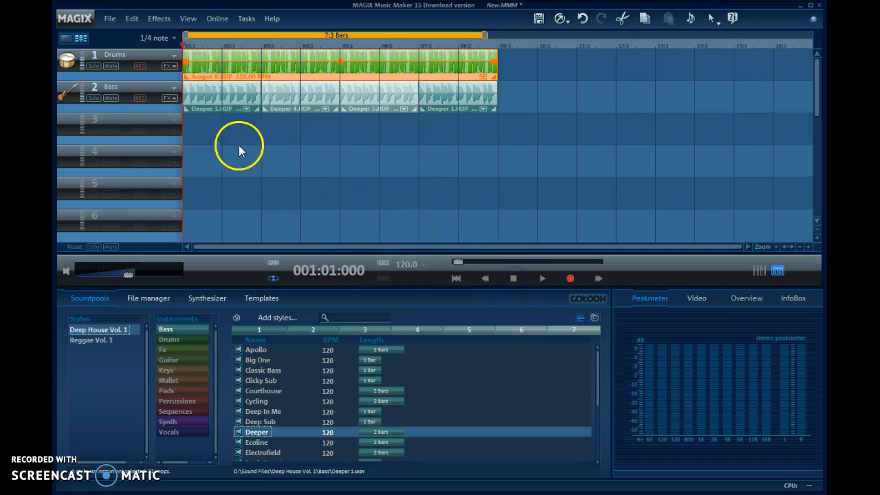
Step: Preview the Funky Guitar loop and the Easy Organ, Happy Days, House Organ, Nostalgia and Sustained Rhodes keys loops, and stop
{"action": "left_click", "coordinate": [168, 360]}
{"action": "left_click", "coordinate": [265, 352]}
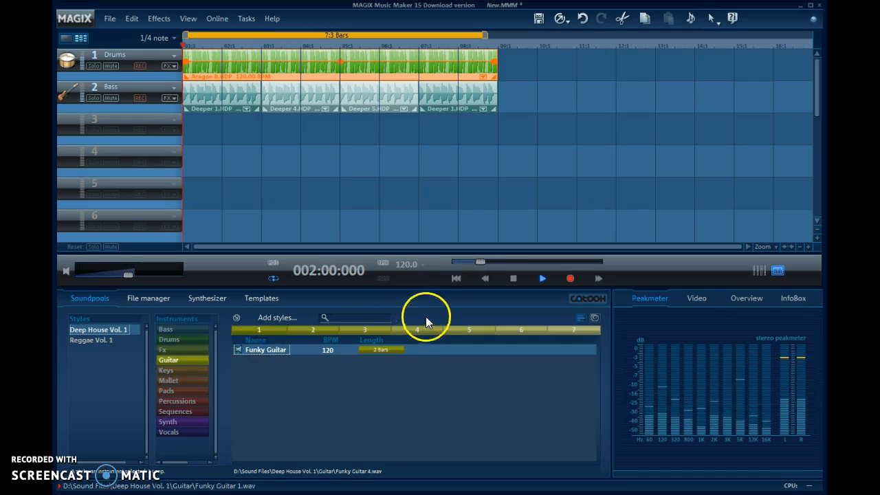
{"action": "left_click", "coordinate": [196, 372]}
{"action": "left_click", "coordinate": [257, 369]}
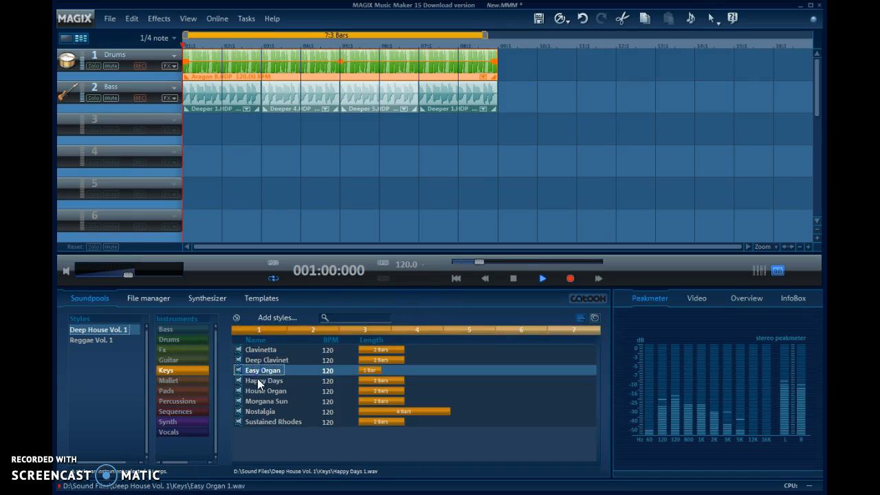
{"action": "left_click", "coordinate": [258, 381]}
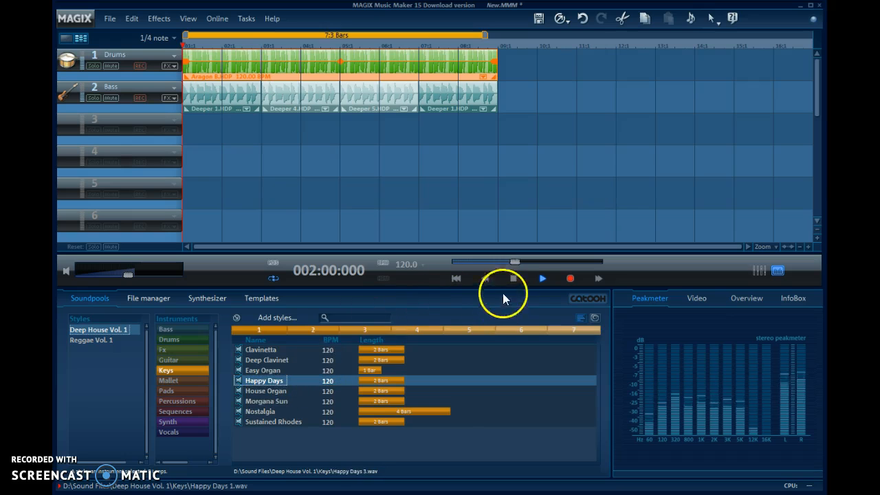
{"action": "left_click", "coordinate": [512, 277]}
{"action": "left_click", "coordinate": [264, 380]}
{"action": "left_click", "coordinate": [265, 390]}
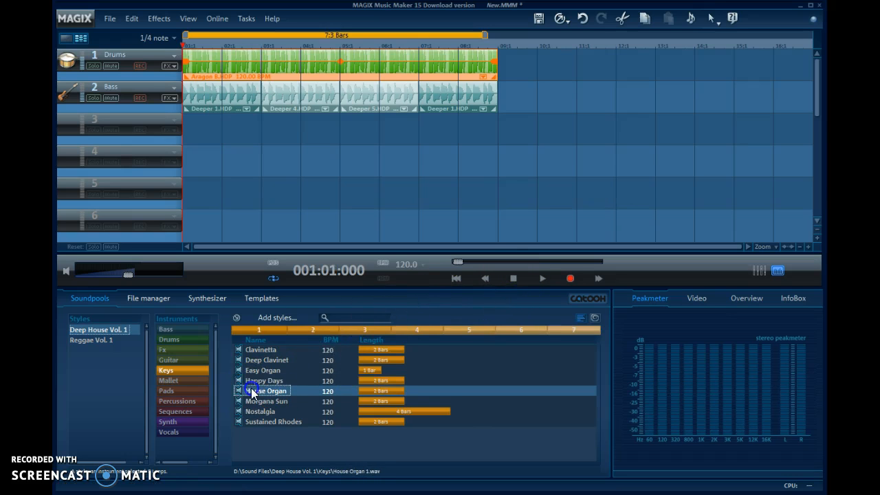
{"action": "left_click", "coordinate": [256, 411]}
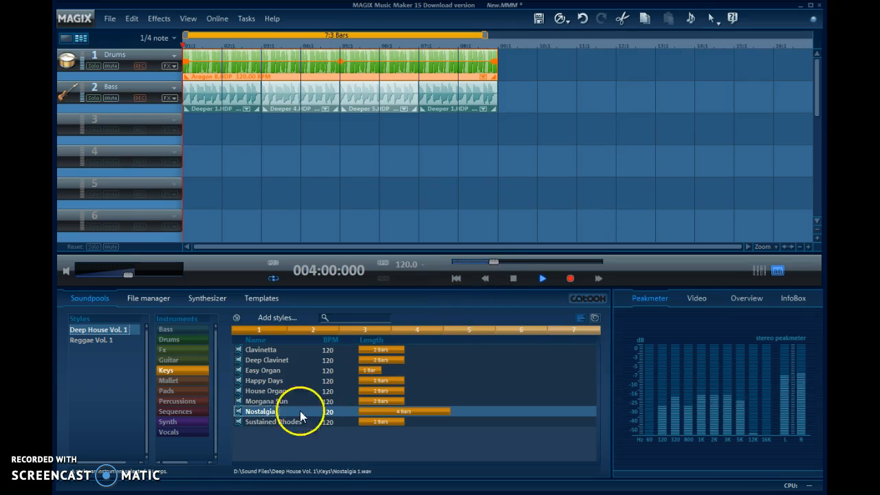
{"action": "left_click", "coordinate": [254, 421]}
{"action": "left_click", "coordinate": [513, 278]}
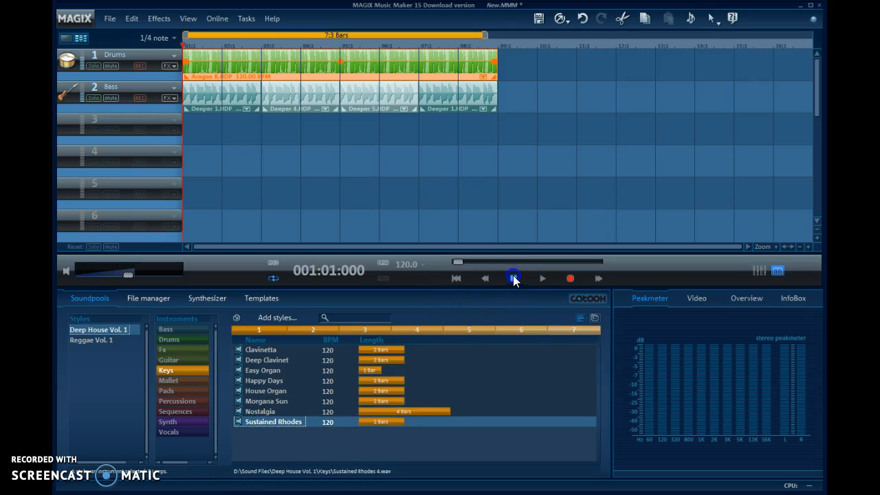
Step: Fill track 3 from bar 1 to bar 8 with the two-bar Sustained Rhodes loop at pitches 1, 4, 5 and 1
{"action": "left_click_drag", "start_coordinate": [255, 328], "coordinate": [221, 189]}
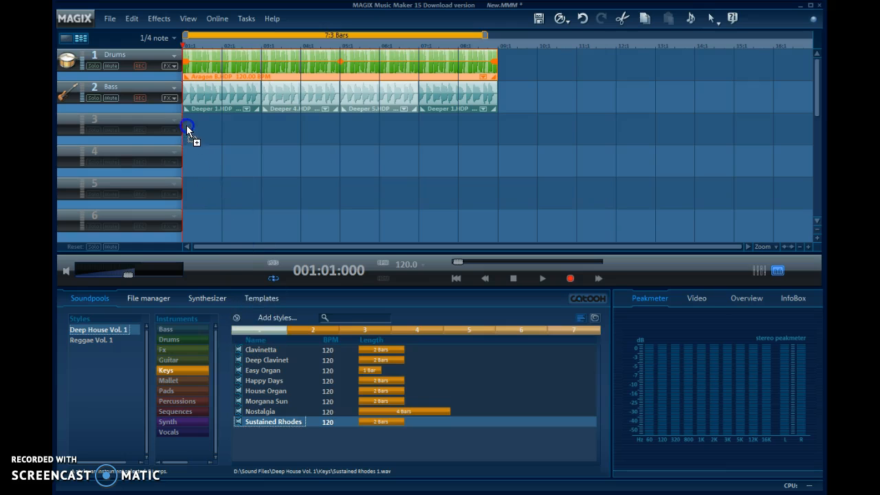
{"action": "left_click_drag", "start_coordinate": [186, 127], "coordinate": [184, 120]}
{"action": "left_click_drag", "start_coordinate": [398, 330], "coordinate": [262, 118]}
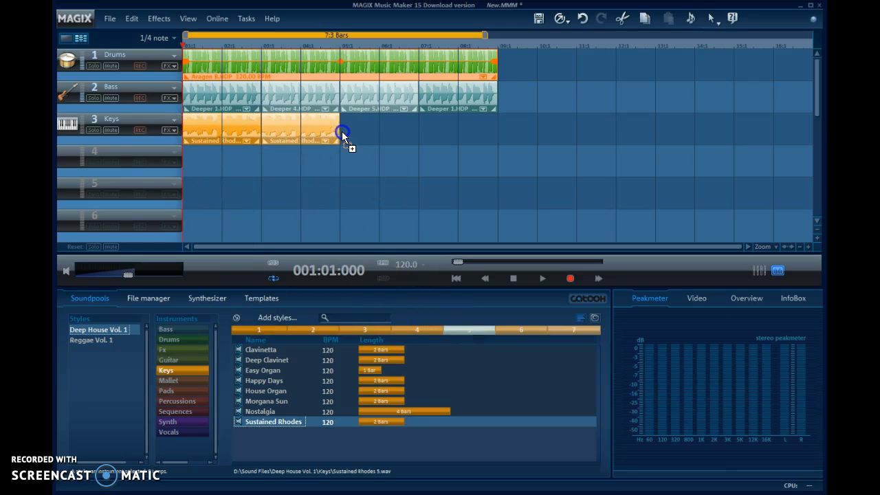
{"action": "left_click_drag", "start_coordinate": [343, 122], "coordinate": [342, 122]}
{"action": "left_click_drag", "start_coordinate": [444, 101], "coordinate": [422, 114]}
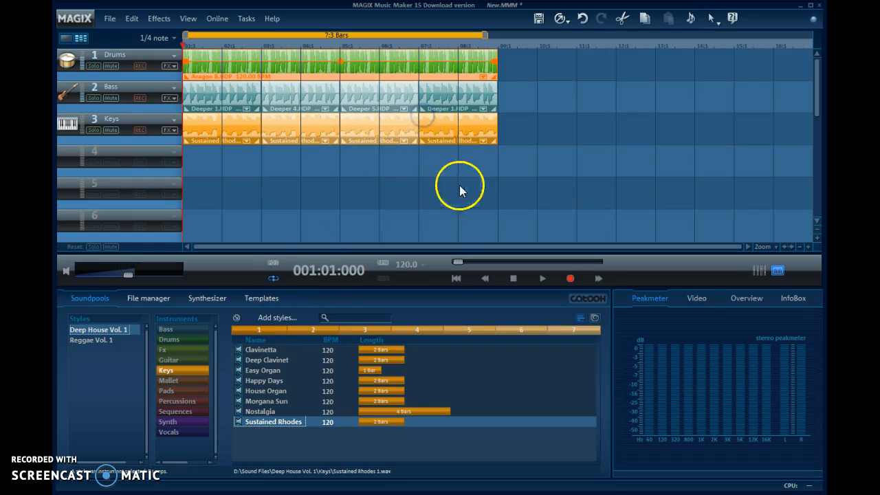
Step: Play the arrangement of drums, bass and keys, select the last Sustained Rhodes object on track 3, and stop playback
{"action": "left_click", "coordinate": [548, 278]}
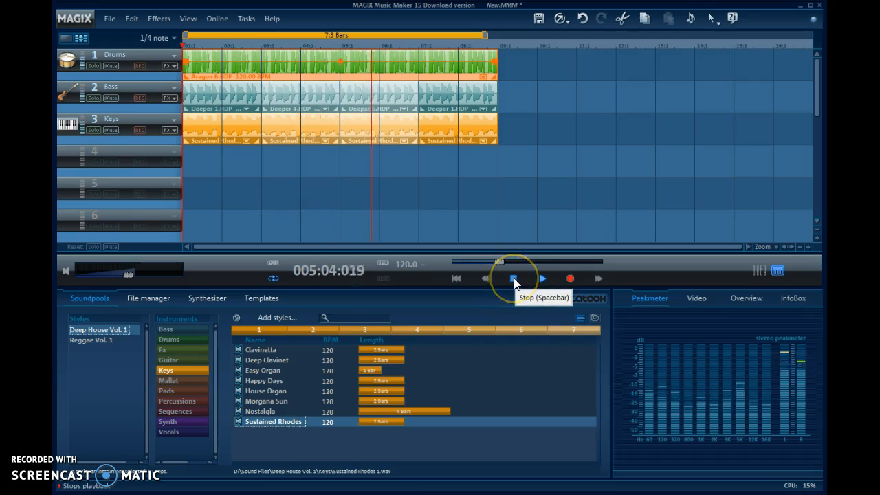
{"action": "left_click", "coordinate": [441, 134]}
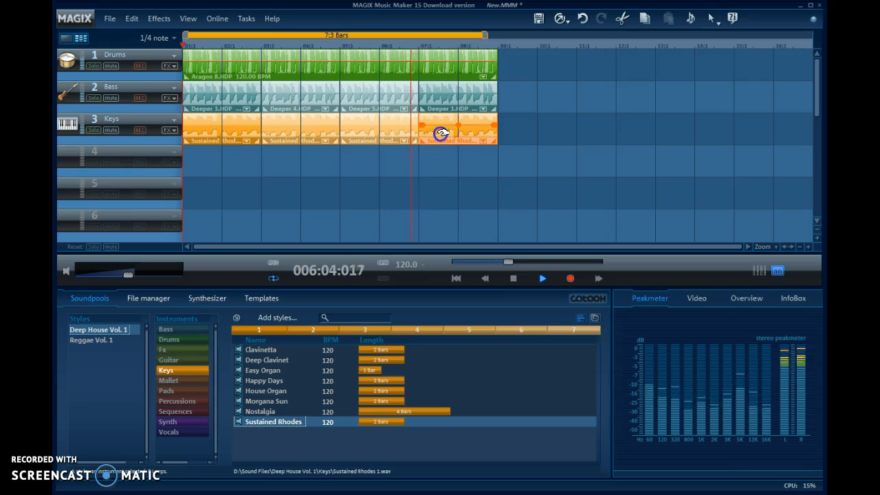
{"action": "left_click", "coordinate": [513, 278]}
Step: Deselect the last Sustained Rhodes object on track 3 and preview the Morgana Sun keys loop
{"action": "mouse_move", "coordinate": [496, 138]}
{"action": "left_mouse_down"}
{"action": "mouse_move", "coordinate": [558, 141]}
{"action": "mouse_move", "coordinate": [497, 143]}
{"action": "left_mouse_up"}
{"action": "left_click", "coordinate": [437, 190]}
{"action": "left_click", "coordinate": [249, 390]}
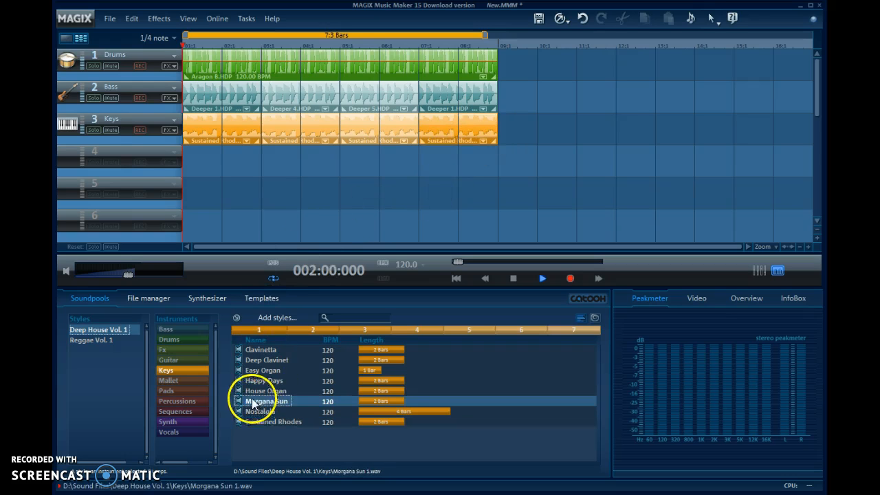
Step: Fill track 4 from bar 1 to bar 8 with the two-bar Happy Days loop at pitches 1, 4, 5 and 1
{"action": "left_click_drag", "start_coordinate": [251, 380], "coordinate": [183, 152]}
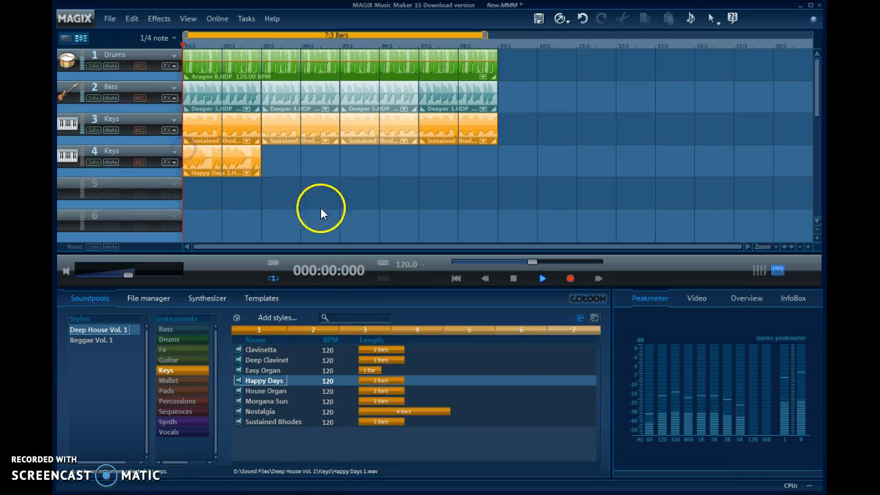
{"action": "left_click_drag", "start_coordinate": [266, 145], "coordinate": [344, 151]}
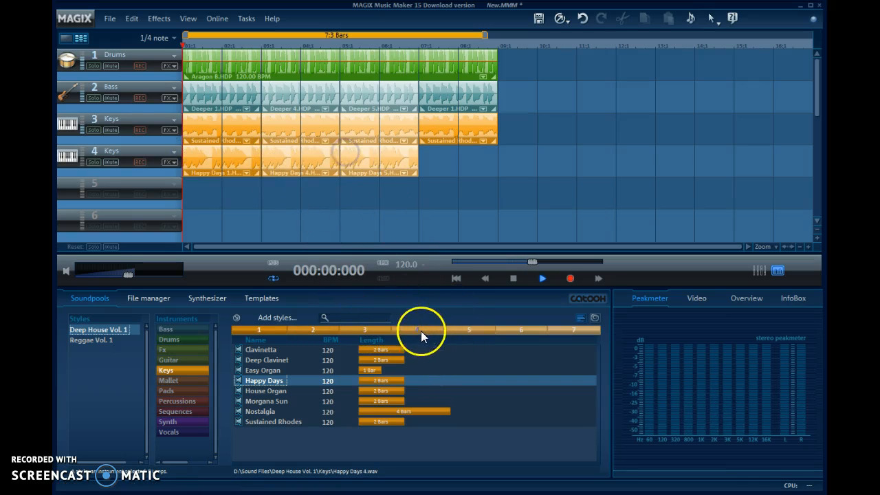
{"action": "left_click_drag", "start_coordinate": [258, 328], "coordinate": [391, 176]}
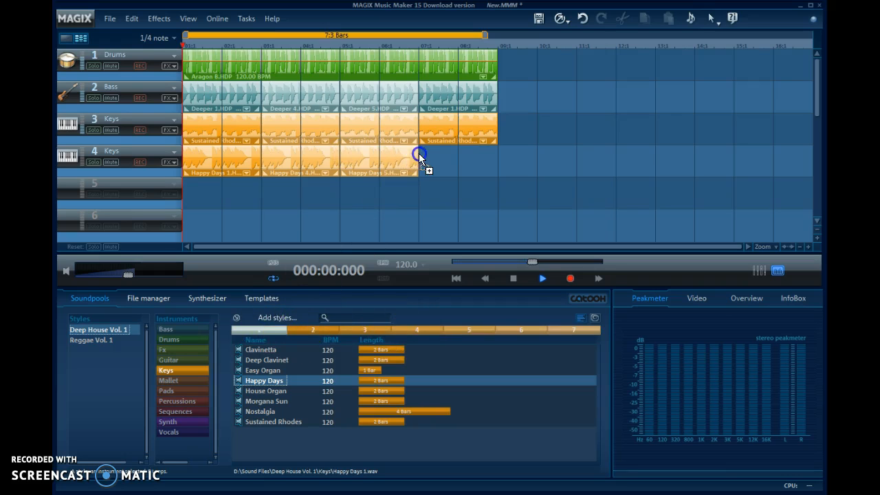
{"action": "left_click_drag", "start_coordinate": [419, 150], "coordinate": [419, 151]}
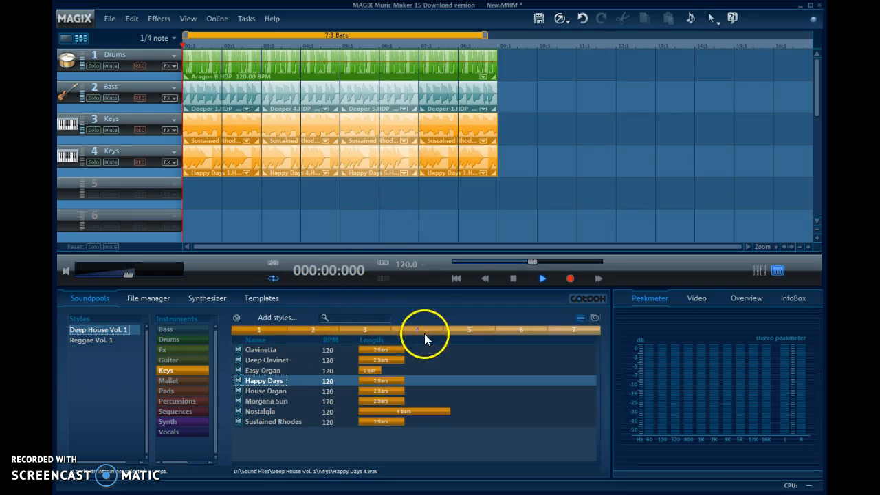
Step: Switch Easy mode on and back off twice
{"action": "left_click", "coordinate": [79, 38]}
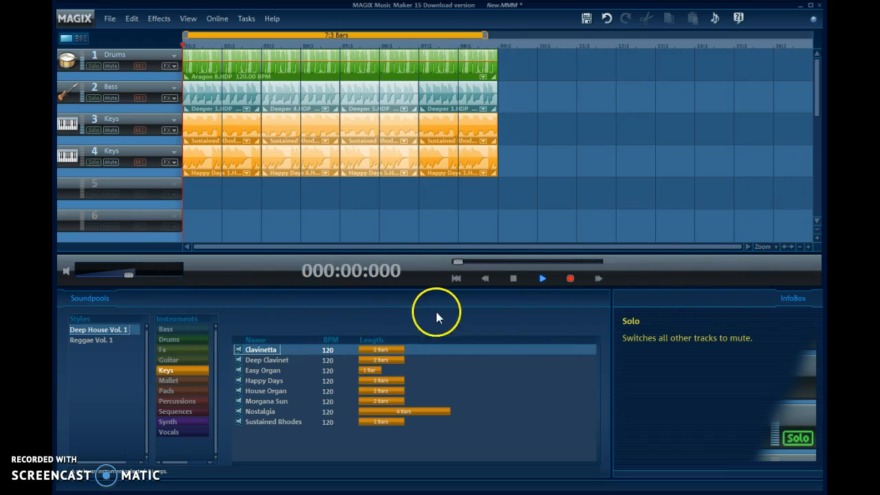
{"action": "left_click", "coordinate": [76, 40]}
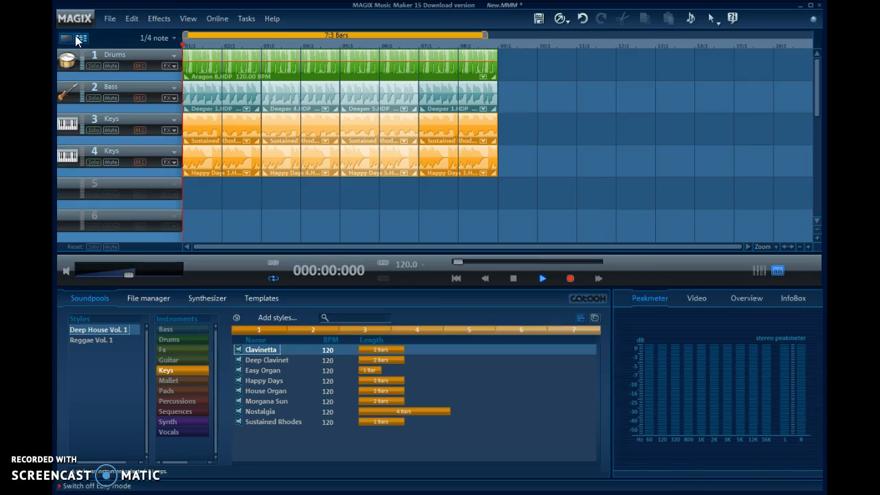
{"action": "left_click", "coordinate": [76, 40]}
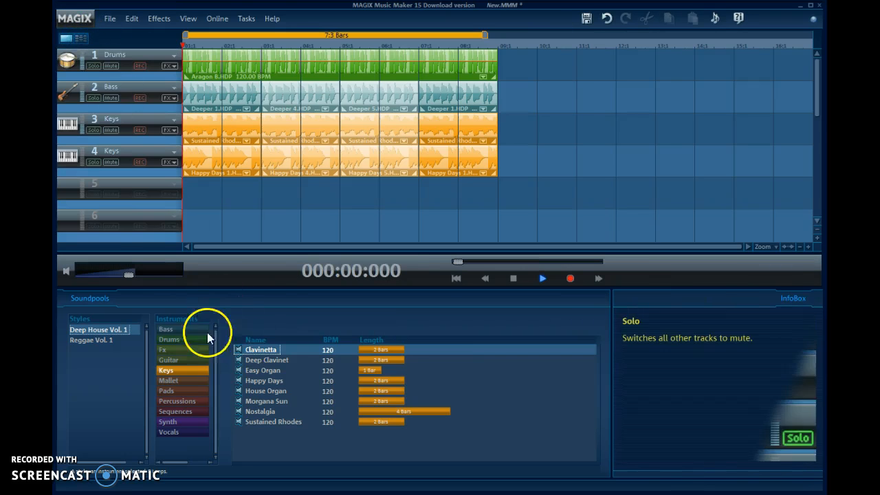
{"action": "left_click", "coordinate": [79, 38]}
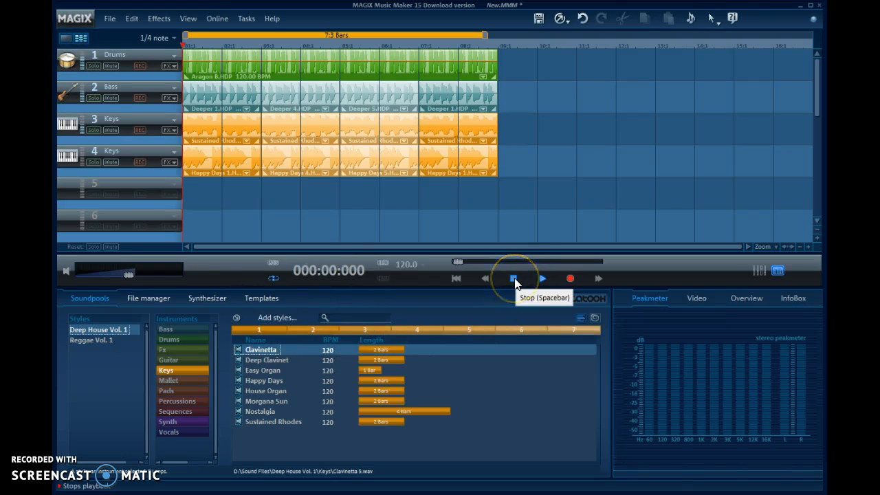
Step: Start adding soundpool styles and browse to the Sound Files folder on the MagixFiles (D:) drive
{"action": "left_click", "coordinate": [278, 319]}
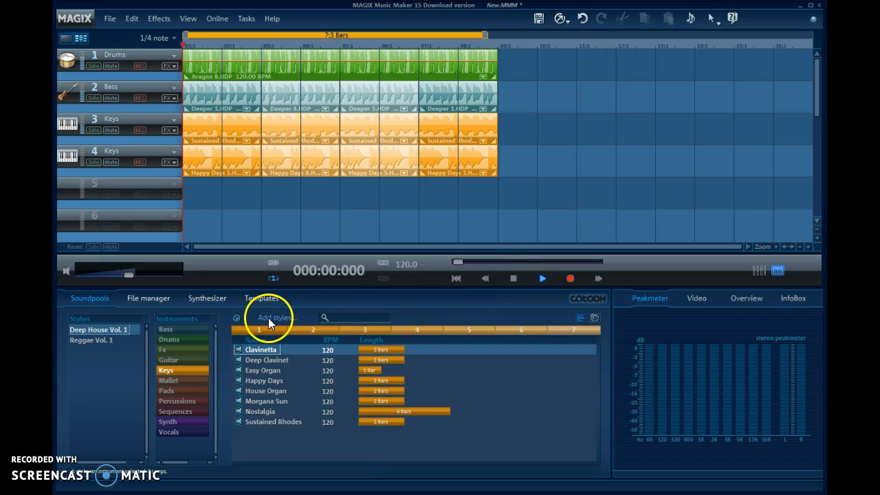
{"action": "left_click", "coordinate": [270, 318]}
{"action": "left_click", "coordinate": [281, 317]}
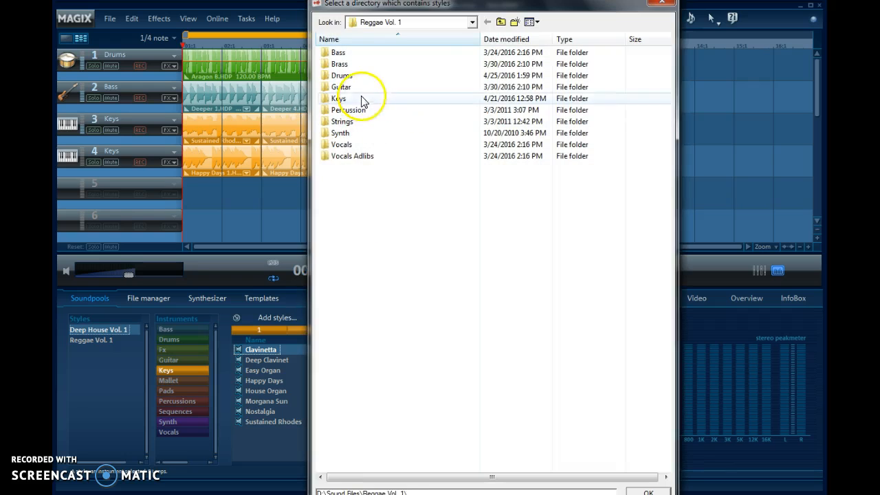
{"action": "left_click", "coordinate": [472, 22]}
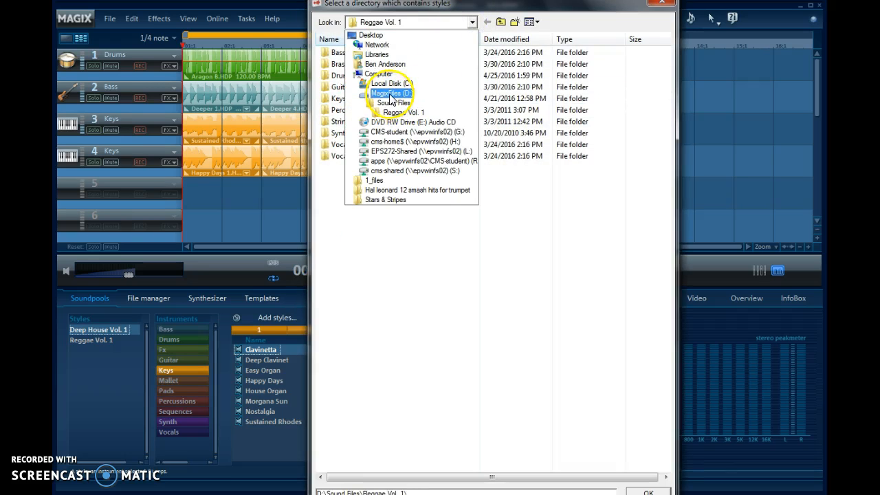
{"action": "left_click", "coordinate": [390, 95]}
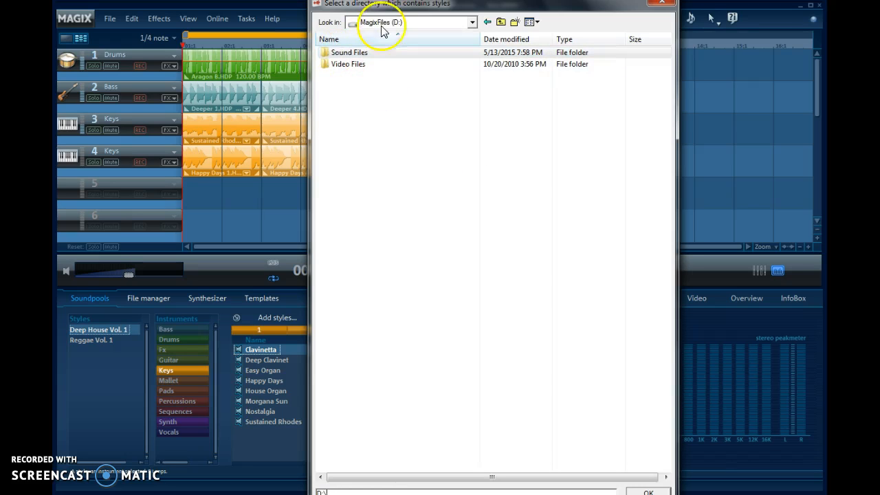
{"action": "left_click", "coordinate": [339, 54]}
{"action": "double_click", "coordinate": [338, 54]}
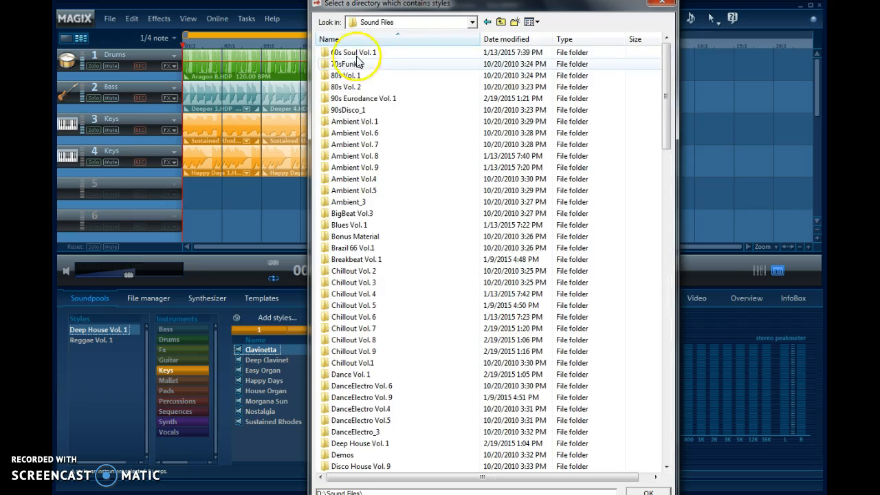
Step: Select the Metal Vol. 2 folder among the style folders, start the import of styles, and cancel it
{"action": "left_click_drag", "start_coordinate": [665, 86], "coordinate": [618, 68]}
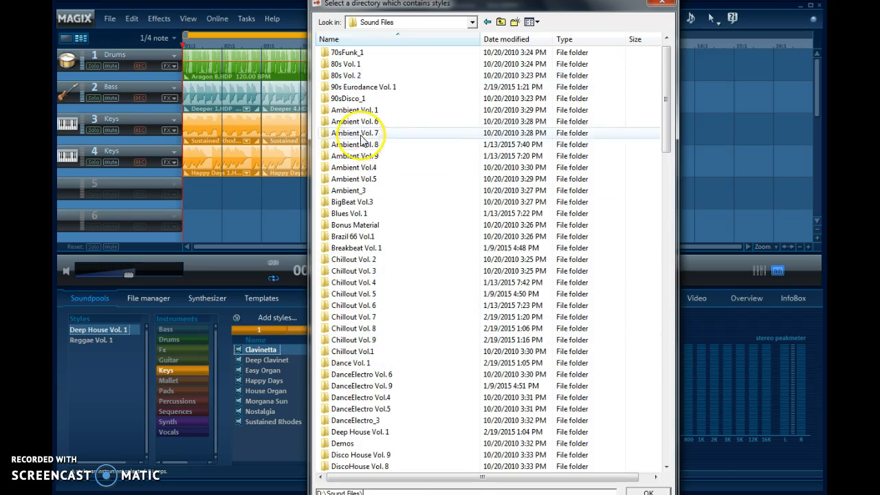
{"action": "left_click_drag", "start_coordinate": [662, 147], "coordinate": [665, 354]}
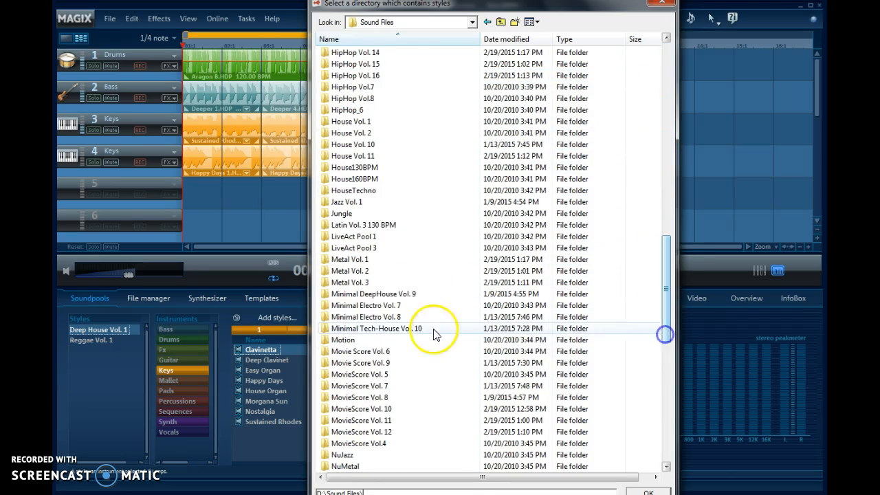
{"action": "left_click", "coordinate": [350, 271]}
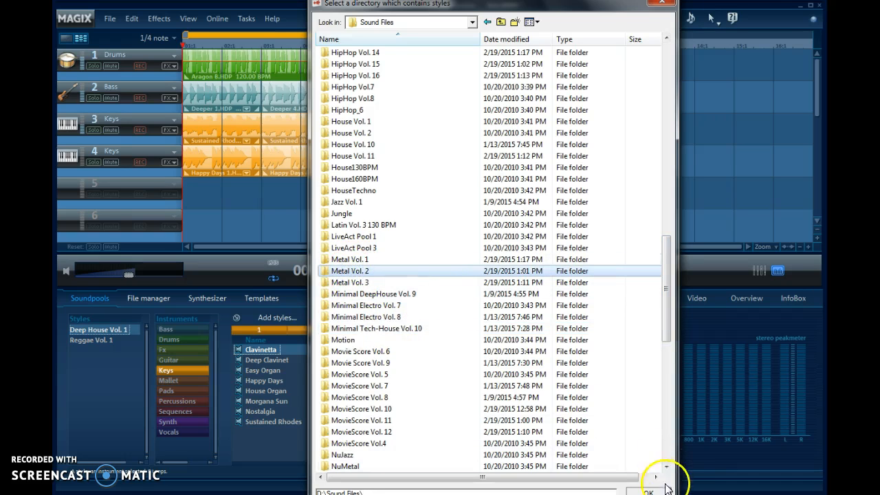
{"action": "left_click", "coordinate": [648, 489]}
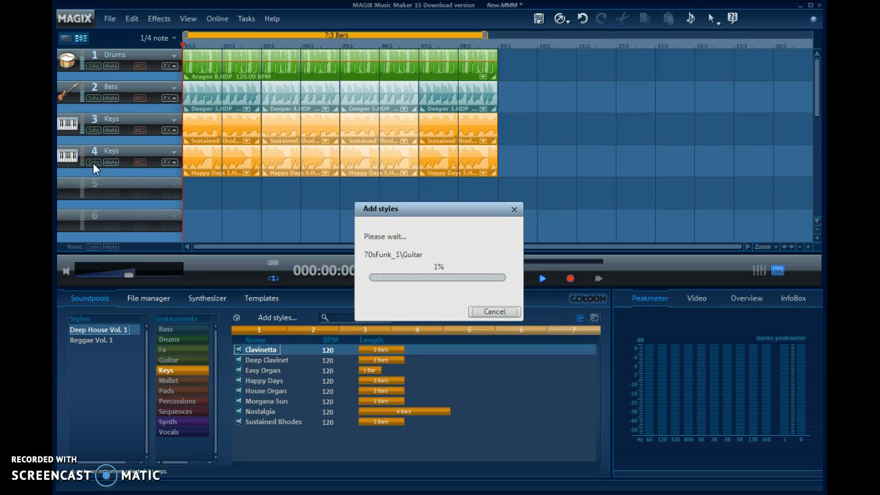
{"action": "left_click", "coordinate": [110, 162]}
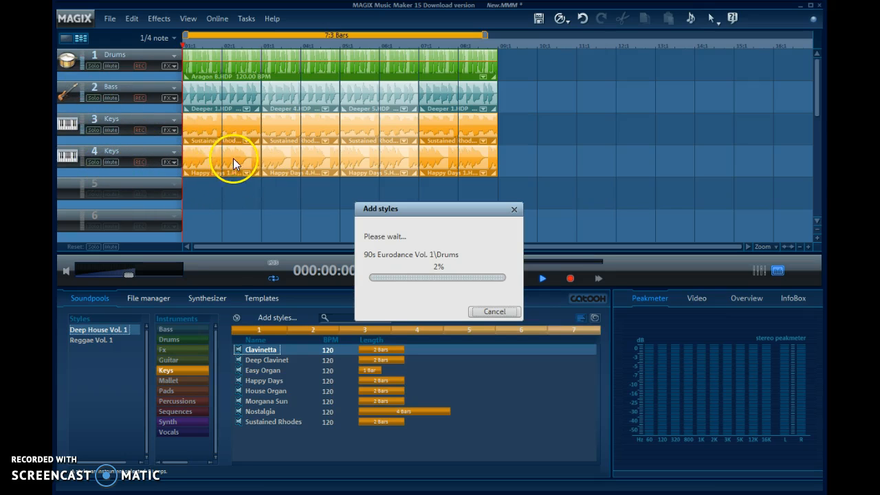
{"action": "left_click", "coordinate": [492, 311]}
{"action": "left_click", "coordinate": [570, 274]}
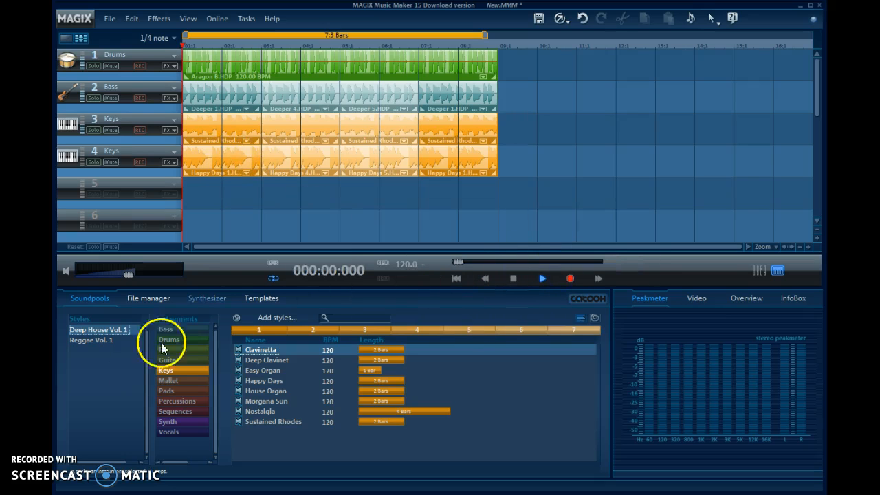
Step: List the keys loops of the Reggae Vol. 1 style
{"action": "left_click", "coordinate": [89, 340]}
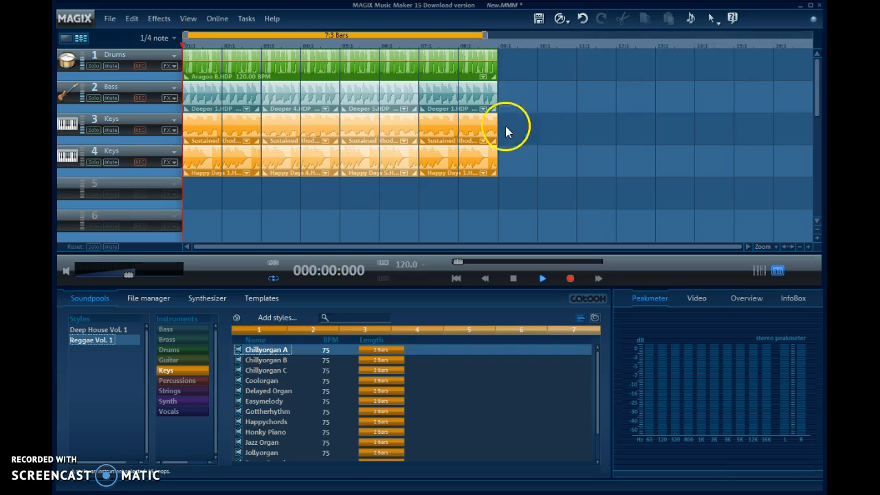
Step: Copy the last Happy Days object on track 4 and paste it at bar 12
{"action": "left_click", "coordinate": [435, 157]}
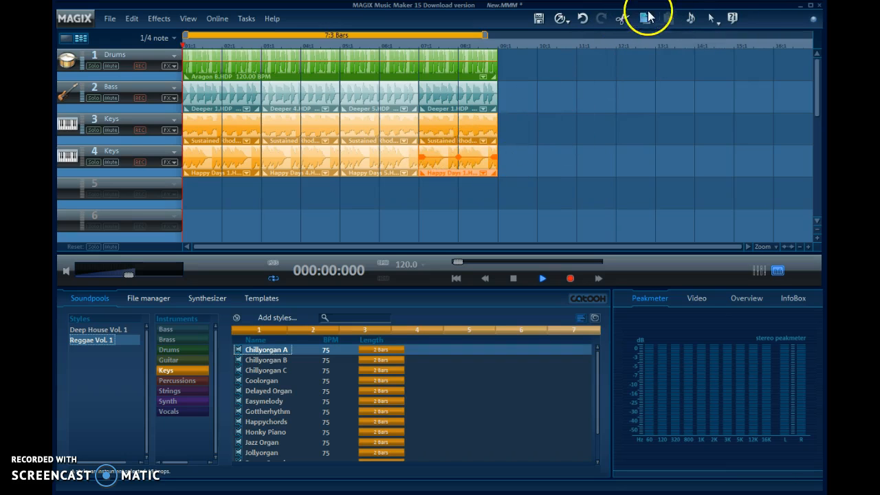
{"action": "left_click", "coordinate": [644, 21]}
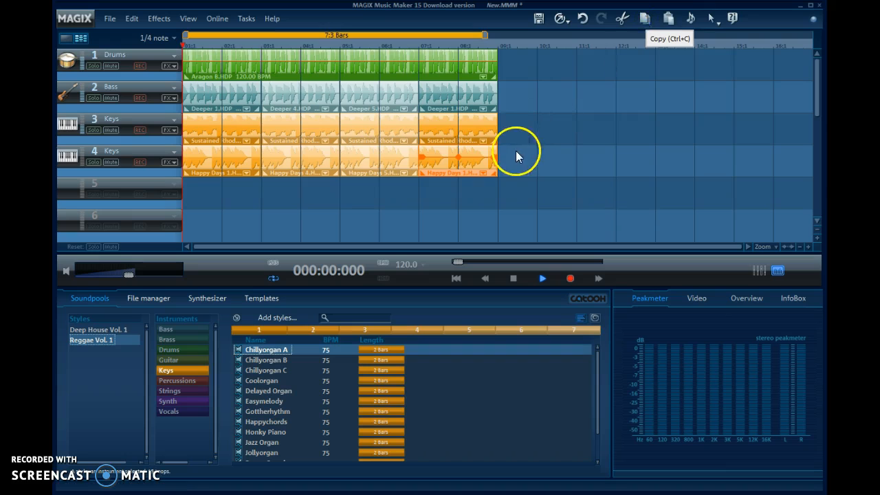
{"action": "left_click", "coordinate": [617, 44]}
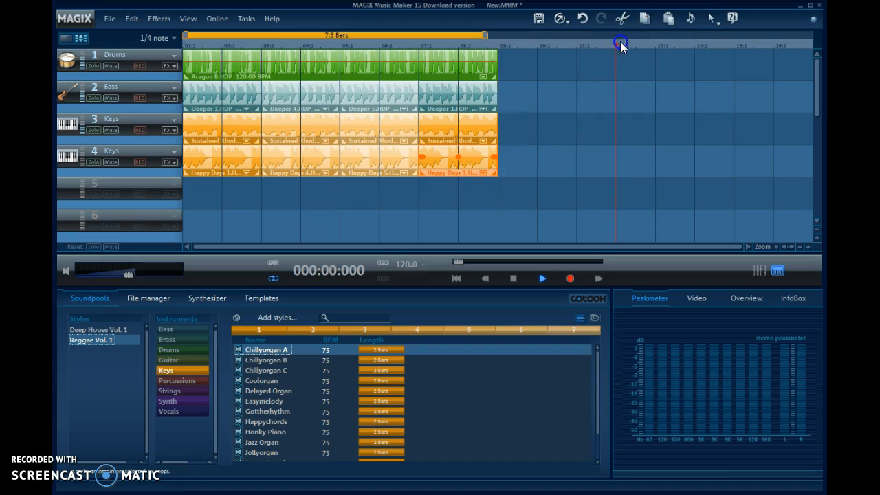
{"action": "left_click", "coordinate": [668, 20]}
{"action": "mouse_move", "coordinate": [632, 165]}
{"action": "left_mouse_down"}
{"action": "mouse_move", "coordinate": [719, 163]}
{"action": "mouse_move", "coordinate": [630, 161]}
{"action": "left_mouse_up"}
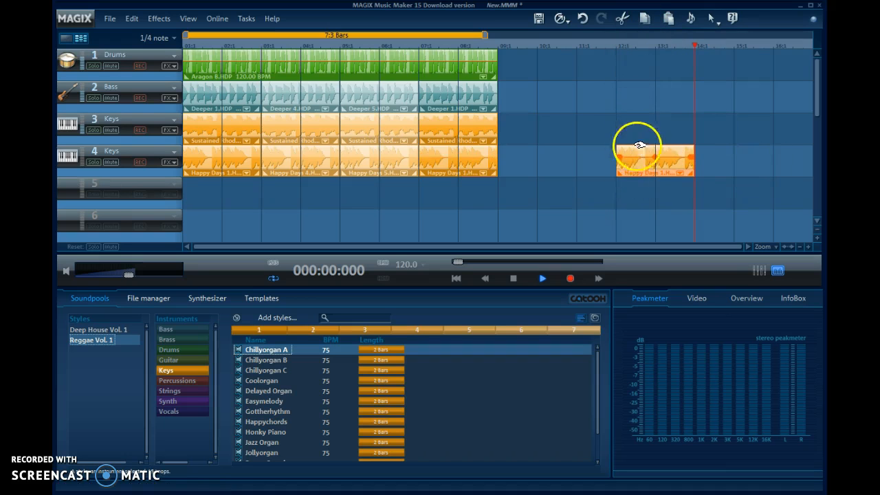
Step: Cut the pasted Happy Days object at bar 12 from track 4
{"action": "left_click", "coordinate": [581, 176]}
{"action": "left_click", "coordinate": [652, 161]}
{"action": "left_click", "coordinate": [622, 18]}
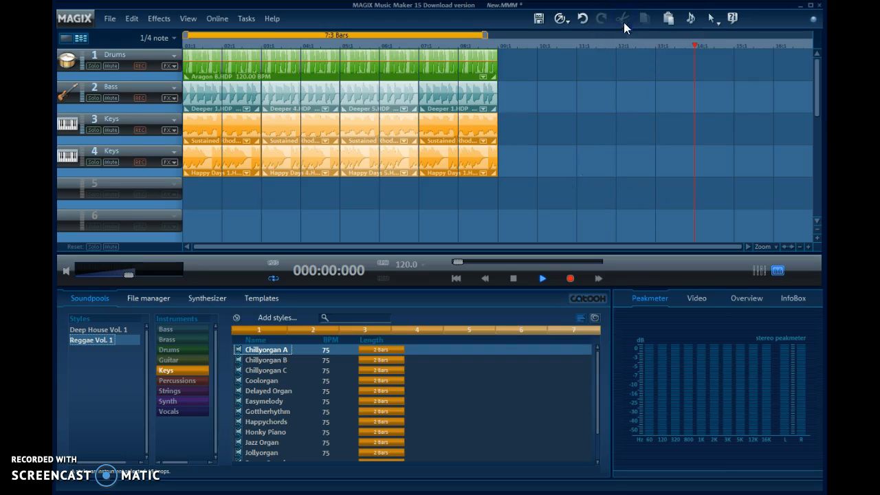
Step: Copy the last bass and keys objects on tracks 2 to 4 together and paste them at bar 12
{"action": "left_click", "coordinate": [581, 77]}
{"action": "left_click", "coordinate": [512, 200]}
{"action": "mouse_move", "coordinate": [472, 175]}
{"action": "left_mouse_down"}
{"action": "mouse_move", "coordinate": [447, 101]}
{"action": "mouse_move", "coordinate": [471, 172]}
{"action": "mouse_move", "coordinate": [489, 177]}
{"action": "left_mouse_up"}
{"action": "left_click_drag", "start_coordinate": [453, 125], "coordinate": [440, 90]}
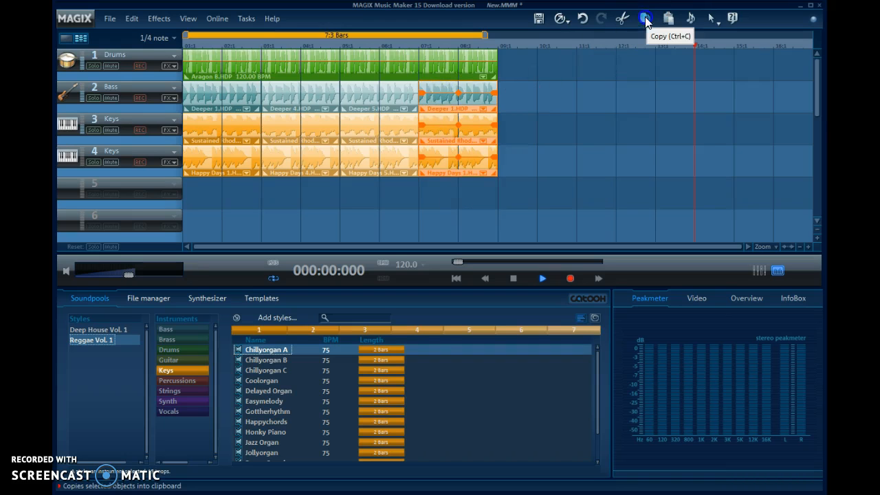
{"action": "left_click_drag", "start_coordinate": [613, 42], "coordinate": [591, 42]}
{"action": "left_click", "coordinate": [669, 20]}
{"action": "left_click", "coordinate": [540, 122]}
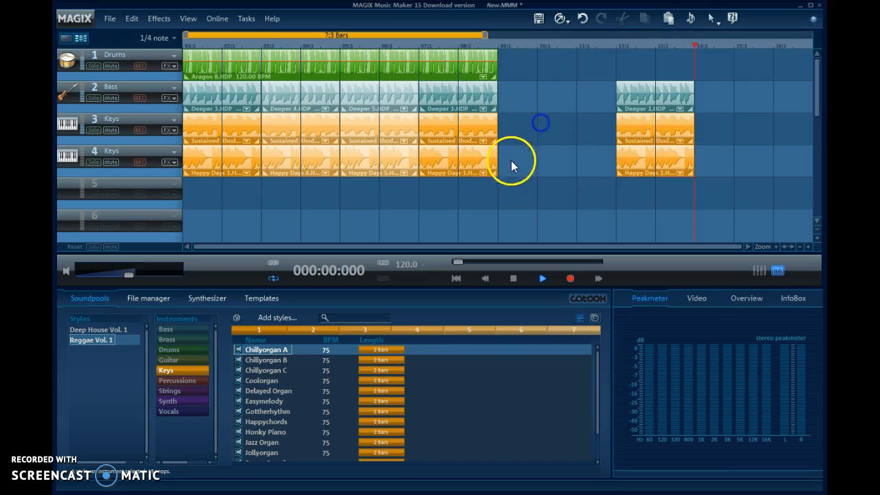
Step: Select the three pasted bass and keys objects at bar 12 together and cut them
{"action": "mouse_move", "coordinate": [439, 104]}
{"action": "left_mouse_down"}
{"action": "mouse_move", "coordinate": [434, 93]}
{"action": "mouse_move", "coordinate": [642, 103]}
{"action": "mouse_move", "coordinate": [440, 108]}
{"action": "left_mouse_up"}
{"action": "left_click", "coordinate": [530, 165]}
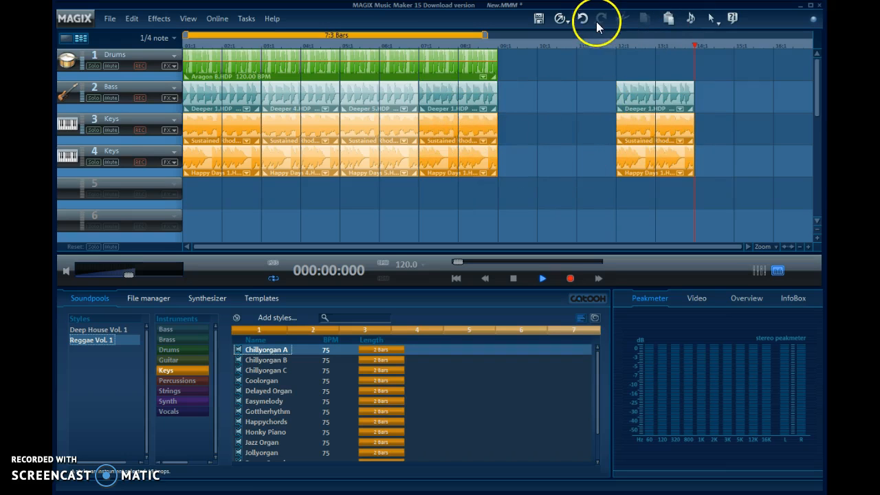
{"action": "left_click_drag", "start_coordinate": [707, 190], "coordinate": [709, 192]}
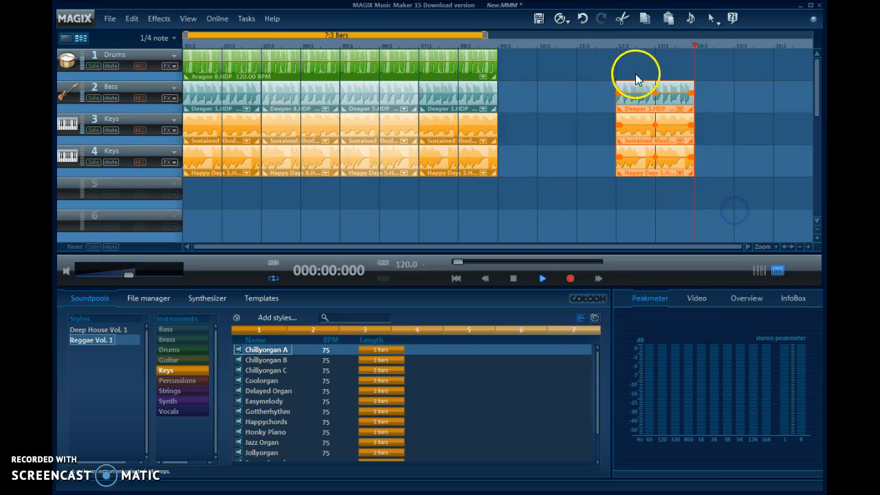
{"action": "left_click", "coordinate": [620, 21]}
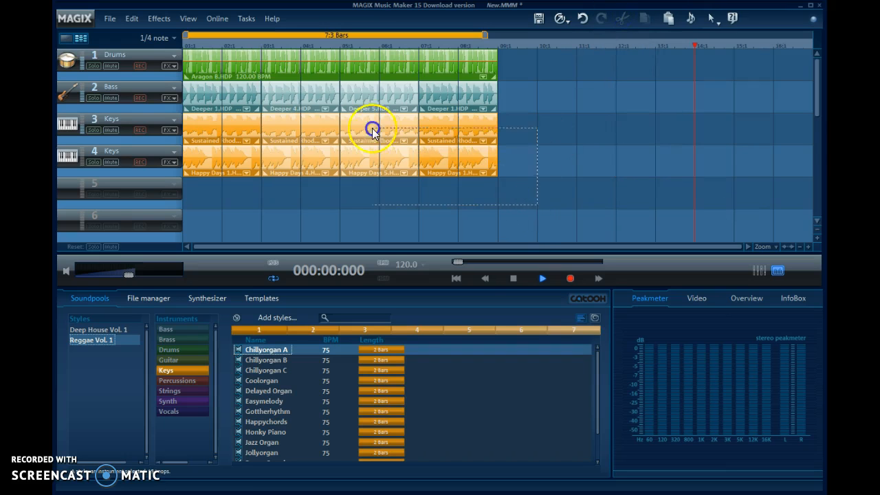
Step: Copy all objects on tracks 1 to 4 and paste the whole eight-bar arrangement, moving the copy to start at bar 17
{"action": "left_click_drag", "start_coordinate": [200, 67], "coordinate": [197, 63]}
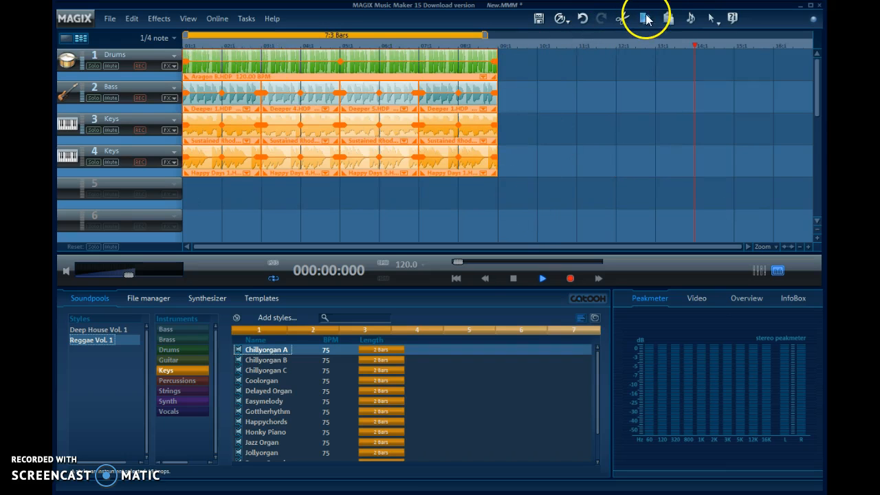
{"action": "left_click", "coordinate": [646, 21]}
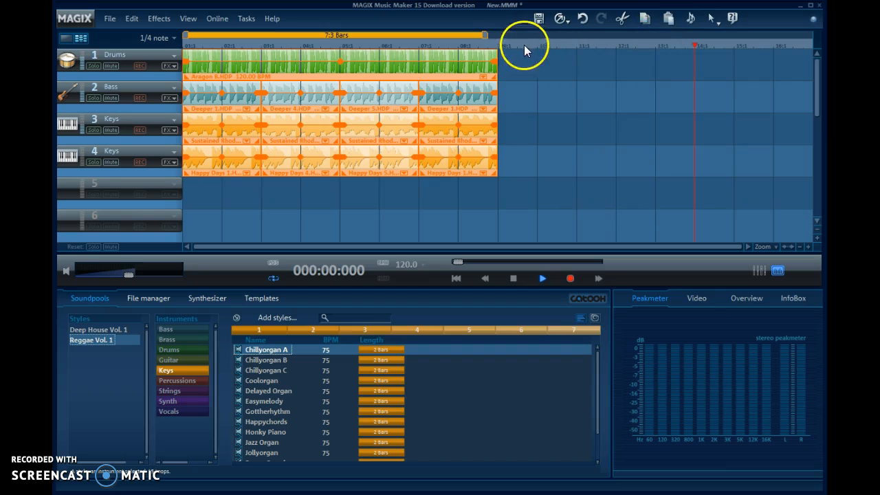
{"action": "left_click", "coordinate": [668, 19]}
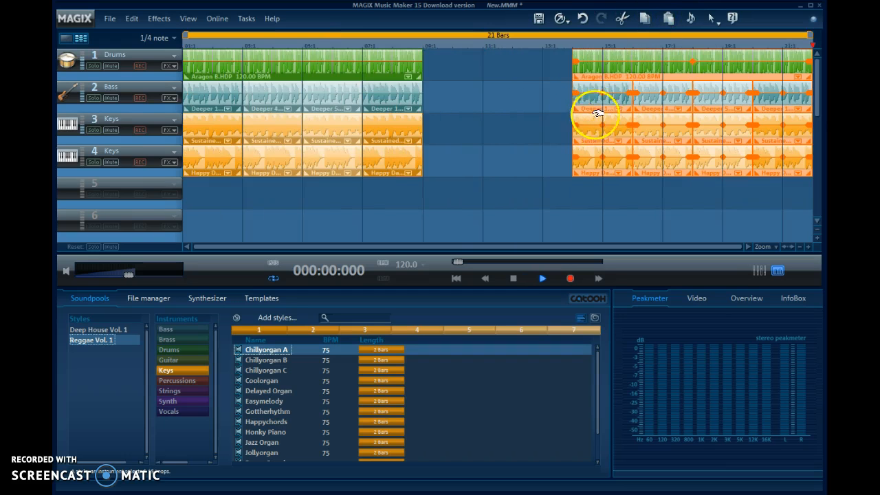
{"action": "left_click_drag", "start_coordinate": [597, 67], "coordinate": [685, 58]}
{"action": "left_click", "coordinate": [518, 129]}
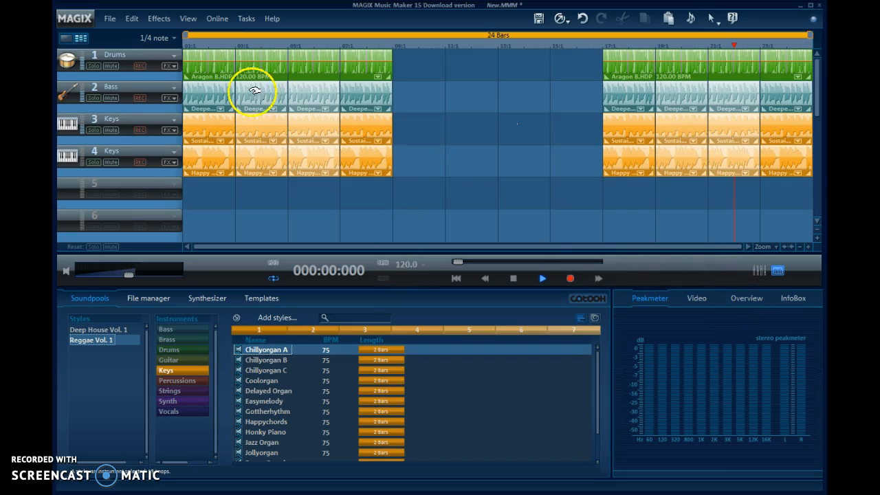
Step: Open the mixer, play the song, and set track volumes to 0.6 for drums, -0.7 for bass and -2.0 for track 3 keys
{"action": "left_click", "coordinate": [759, 271]}
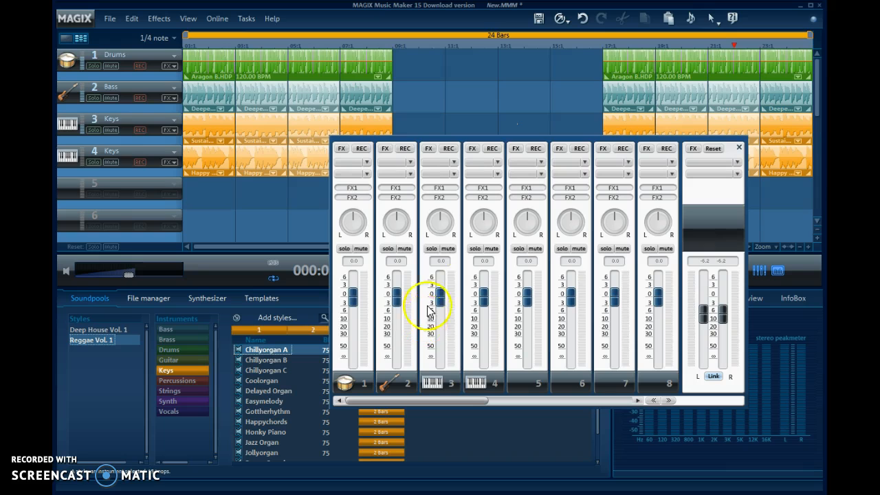
{"action": "key", "text": "space"}
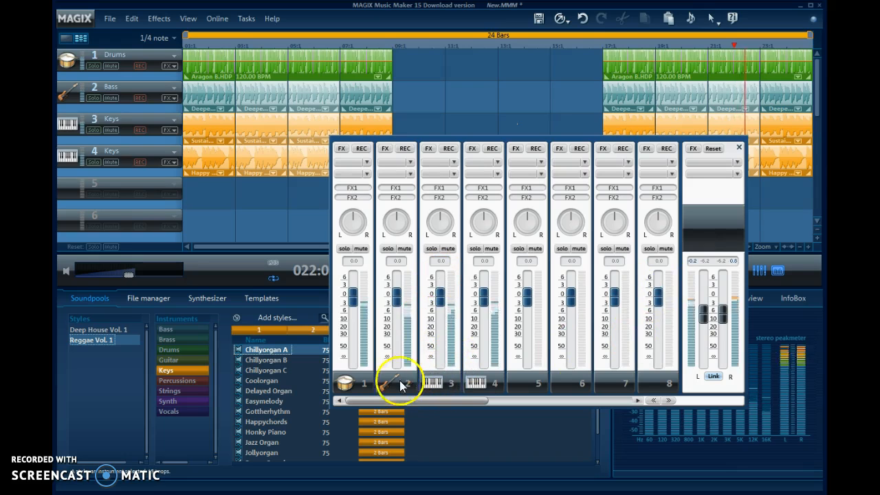
{"action": "left_click_drag", "start_coordinate": [352, 296], "coordinate": [353, 329]}
{"action": "left_click_drag", "start_coordinate": [397, 293], "coordinate": [397, 321]}
{"action": "mouse_move", "coordinate": [439, 294]}
{"action": "left_mouse_down"}
{"action": "mouse_move", "coordinate": [444, 322]}
{"action": "mouse_move", "coordinate": [441, 304]}
{"action": "left_mouse_up"}
{"action": "left_click_drag", "start_coordinate": [396, 323], "coordinate": [396, 299]}
{"action": "left_click_drag", "start_coordinate": [354, 334], "coordinate": [358, 296]}
Step: Pan the drums on track 1 far to the left and the bass on track 2 far to the right
{"action": "left_click_drag", "start_coordinate": [353, 221], "coordinate": [343, 232]}
{"action": "left_click_drag", "start_coordinate": [396, 222], "coordinate": [407, 226]}
{"action": "left_click_drag", "start_coordinate": [353, 226], "coordinate": [341, 220]}
{"action": "left_click_drag", "start_coordinate": [406, 224], "coordinate": [408, 220]}
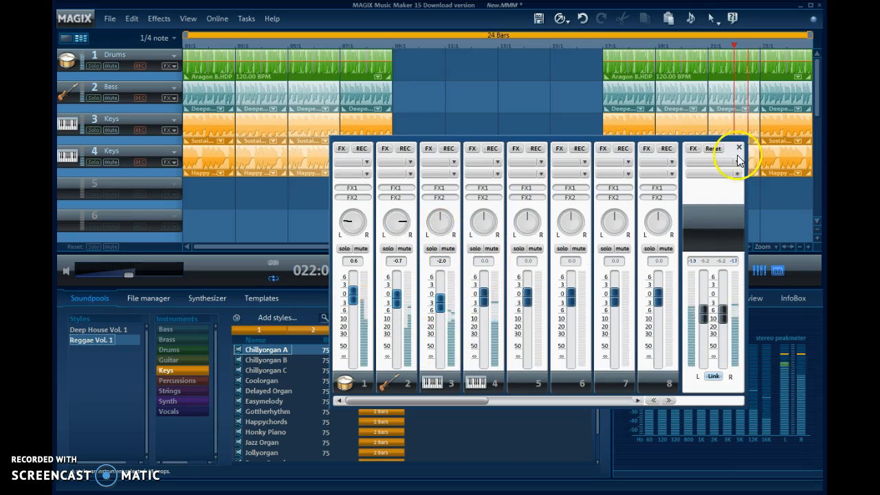
Step: Set the linked master volume to about -2.9, close the mixer and make sure playback is stopped
{"action": "mouse_move", "coordinate": [717, 305]}
{"action": "left_mouse_down"}
{"action": "mouse_move", "coordinate": [719, 291]}
{"action": "mouse_move", "coordinate": [715, 317]}
{"action": "mouse_move", "coordinate": [714, 303]}
{"action": "left_mouse_up"}
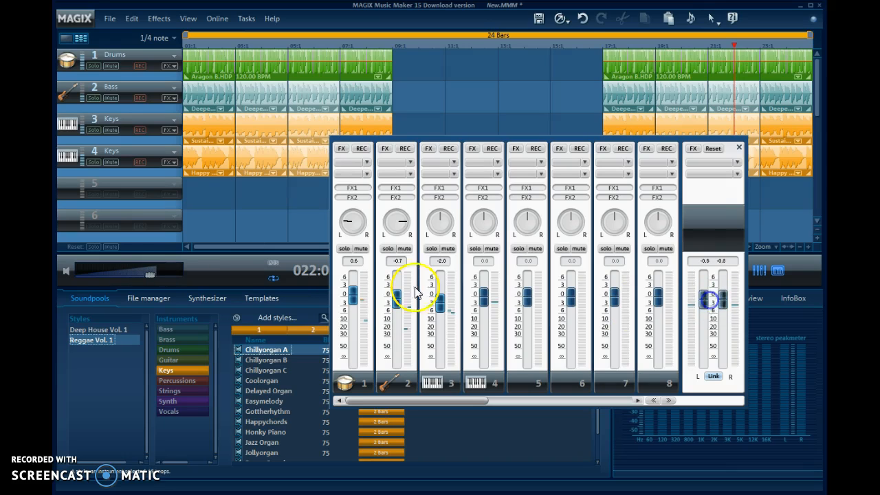
{"action": "mouse_move", "coordinate": [148, 276]}
{"action": "left_mouse_down"}
{"action": "mouse_move", "coordinate": [158, 275]}
{"action": "mouse_move", "coordinate": [138, 275]}
{"action": "left_mouse_up"}
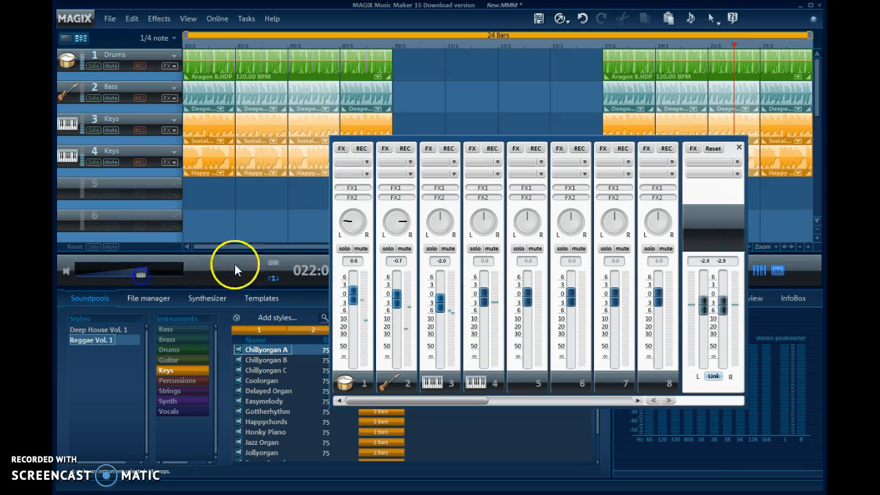
{"action": "left_click", "coordinate": [739, 148]}
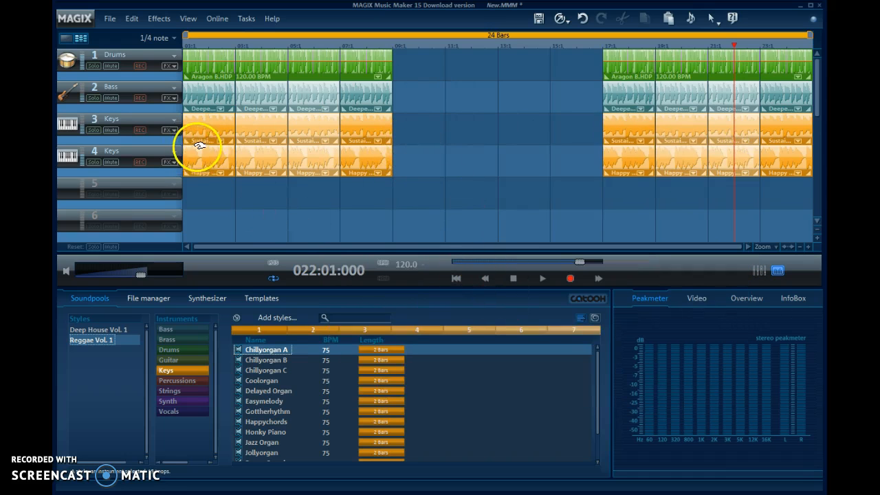
{"action": "left_click", "coordinate": [512, 278]}
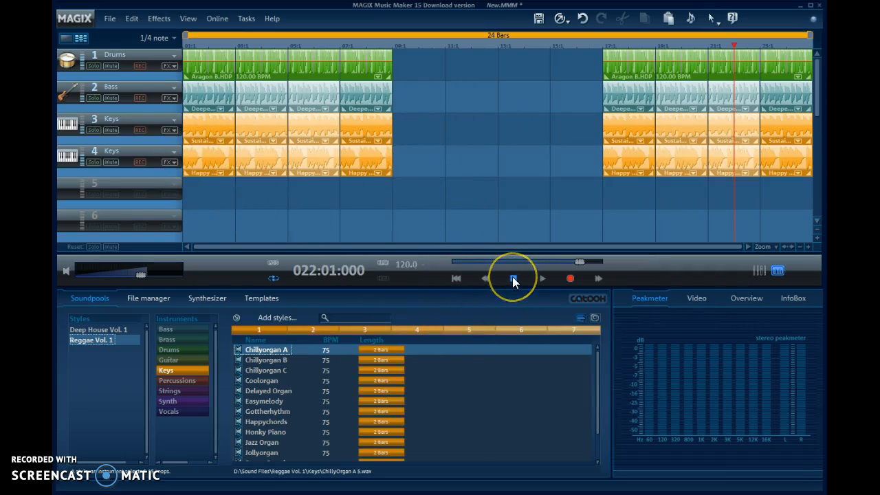